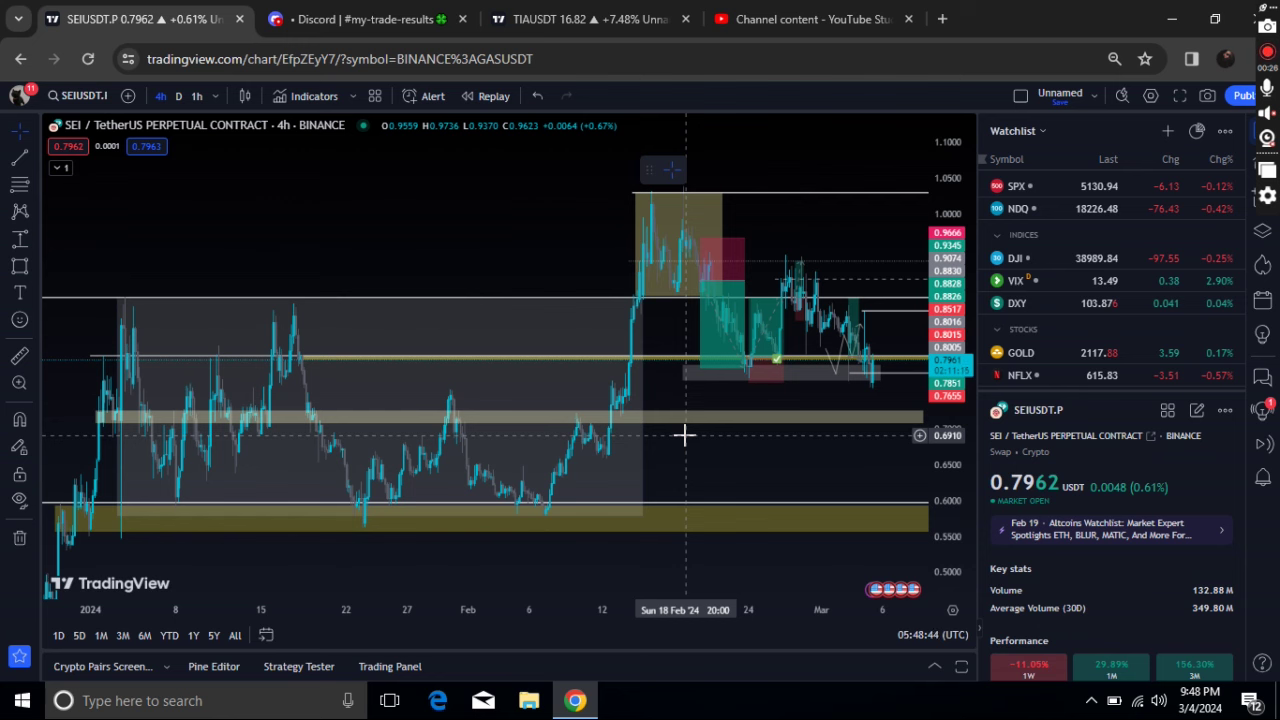
- Change the SEI/USDT perpetual chart's timeframe from 4-hour to 1-hour candles
left_click(199, 94)
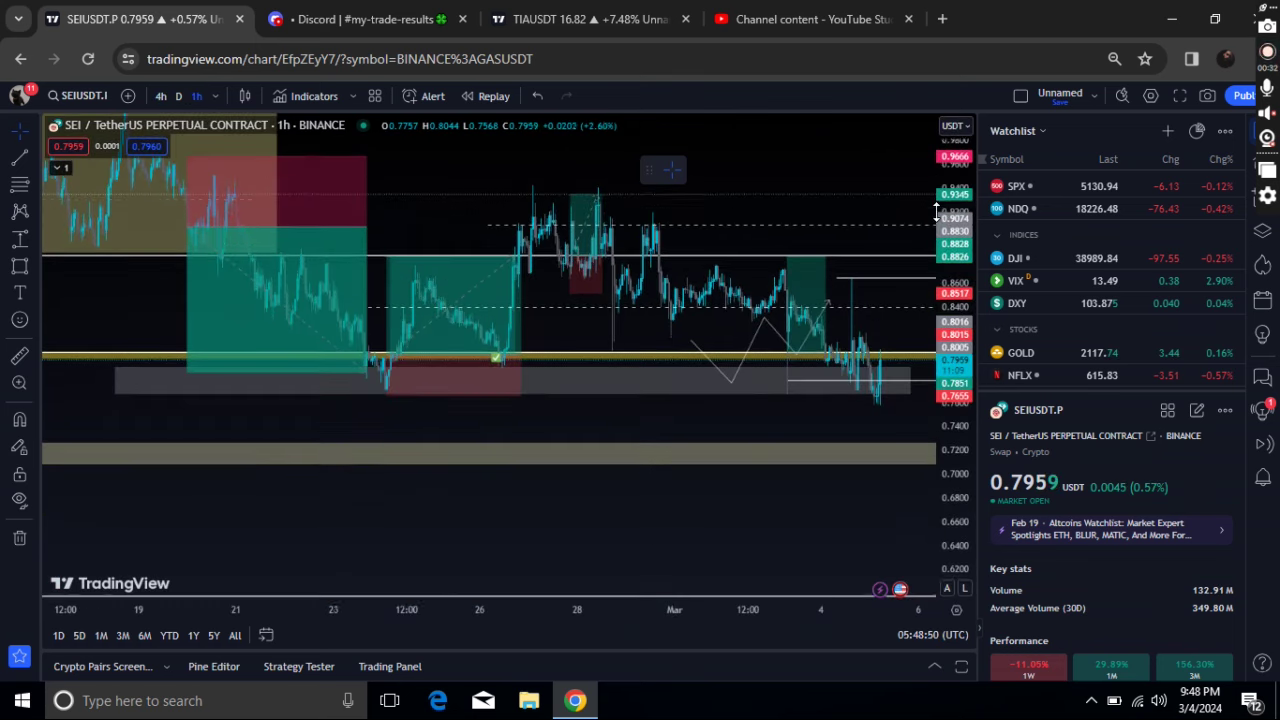
- Go back to 4-hour candles zoomed on recent weeks and nudge the support ray just below price
left_click(163, 96)
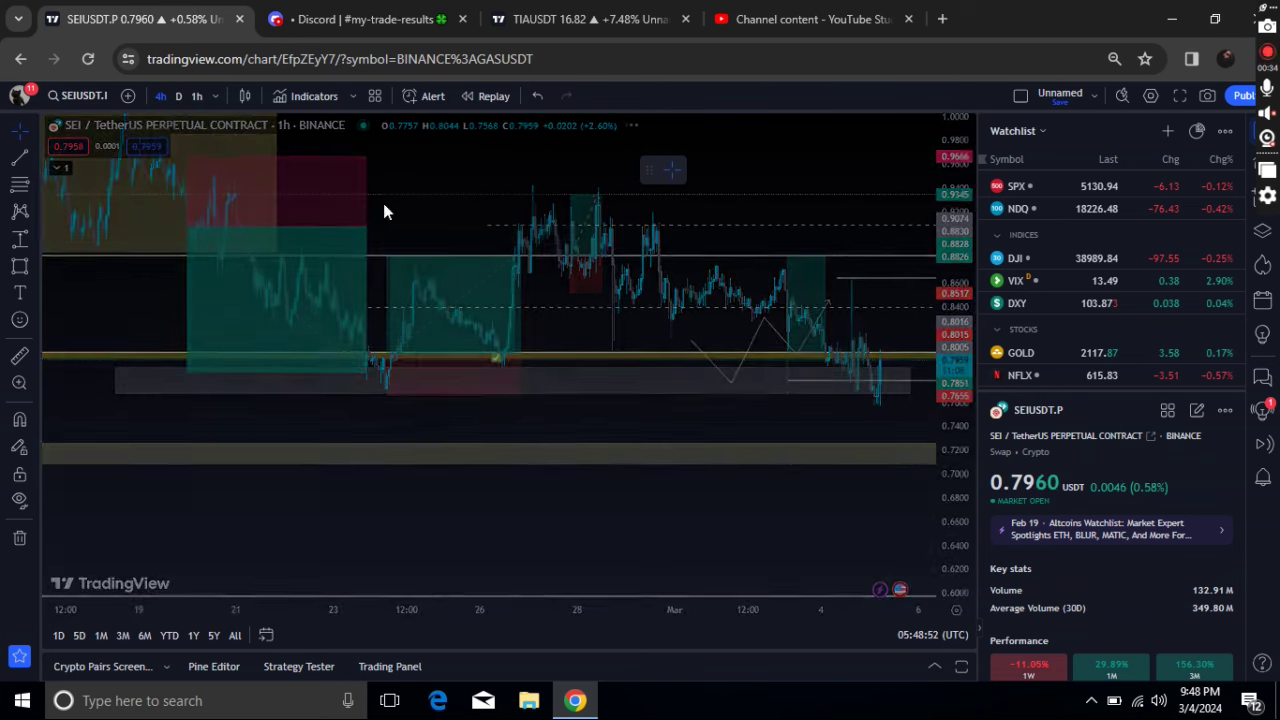
scroll(820, 162, "up", 5)
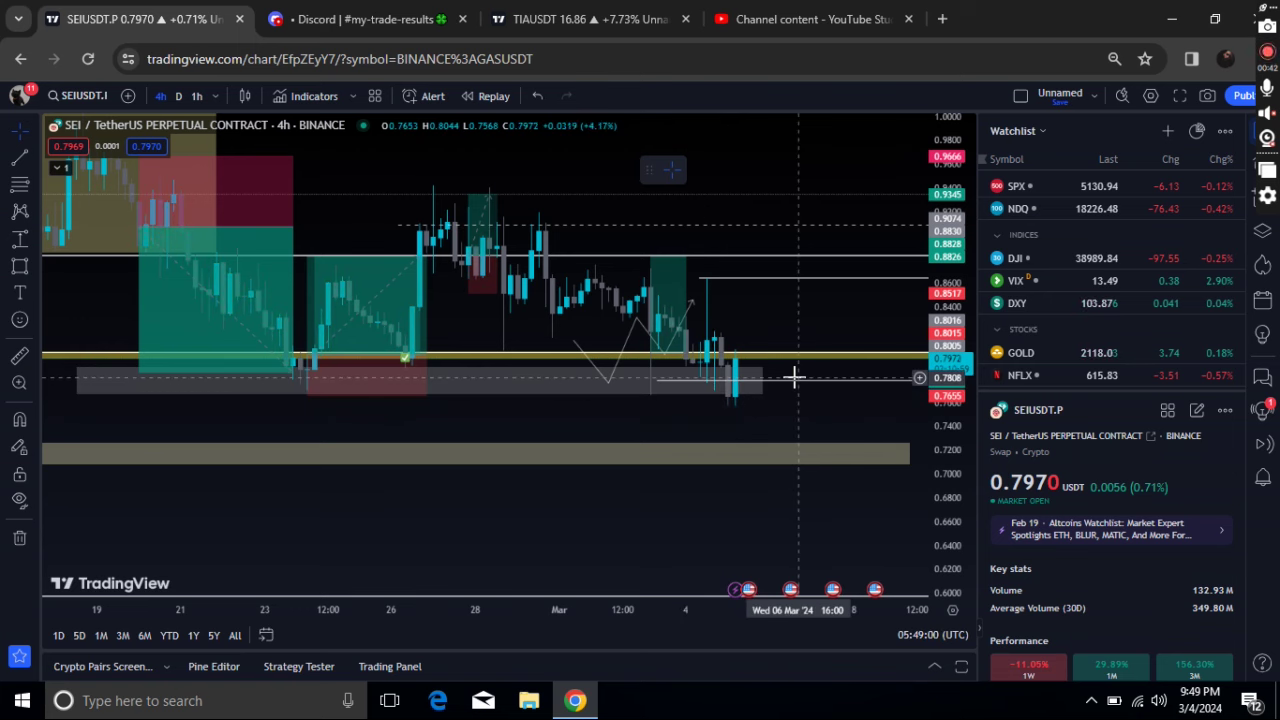
left_click_drag(807, 388, 806, 381)
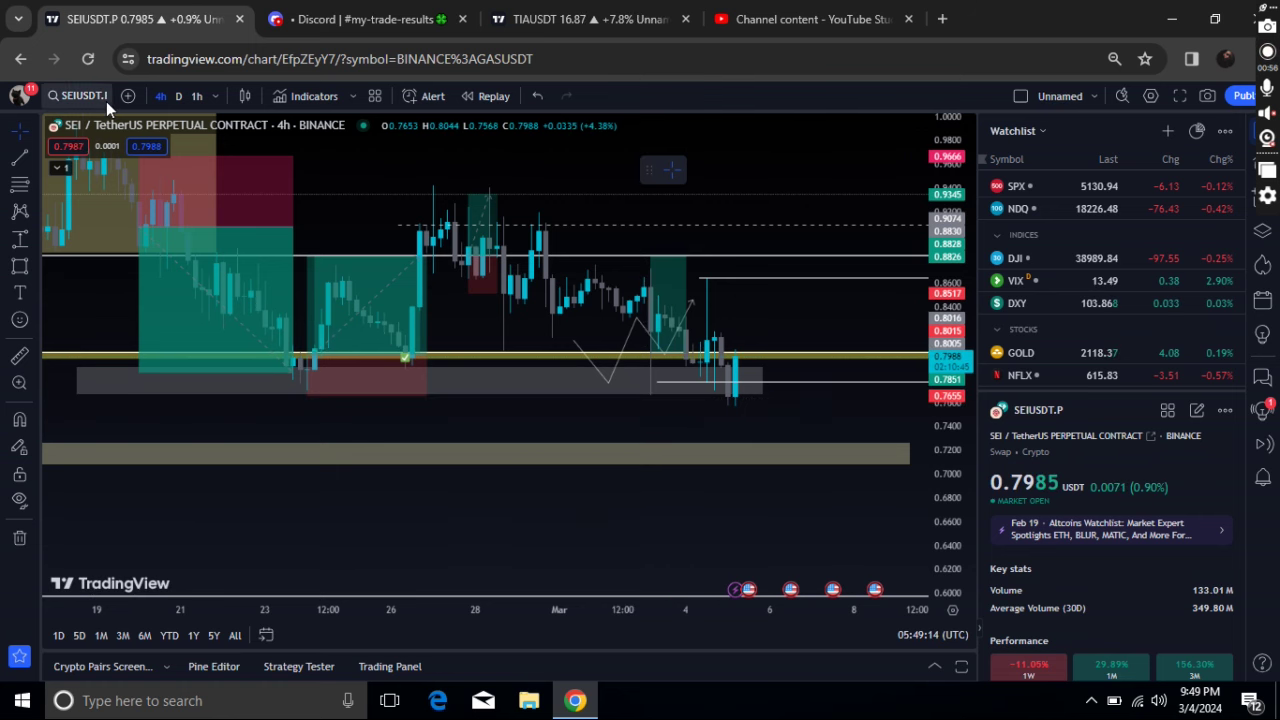
left_click(196, 104)
- Show SEI on 30-minute candles with a vertically stretched price scale
left_click(212, 93)
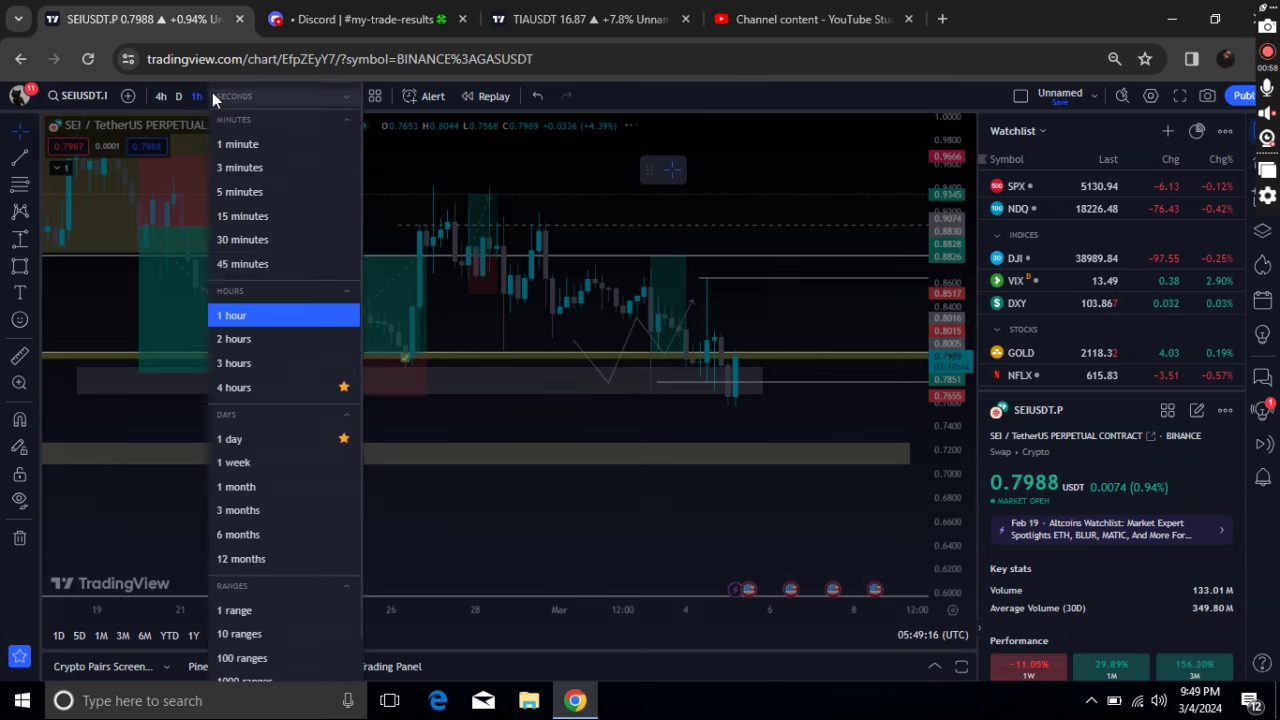
left_click(262, 236)
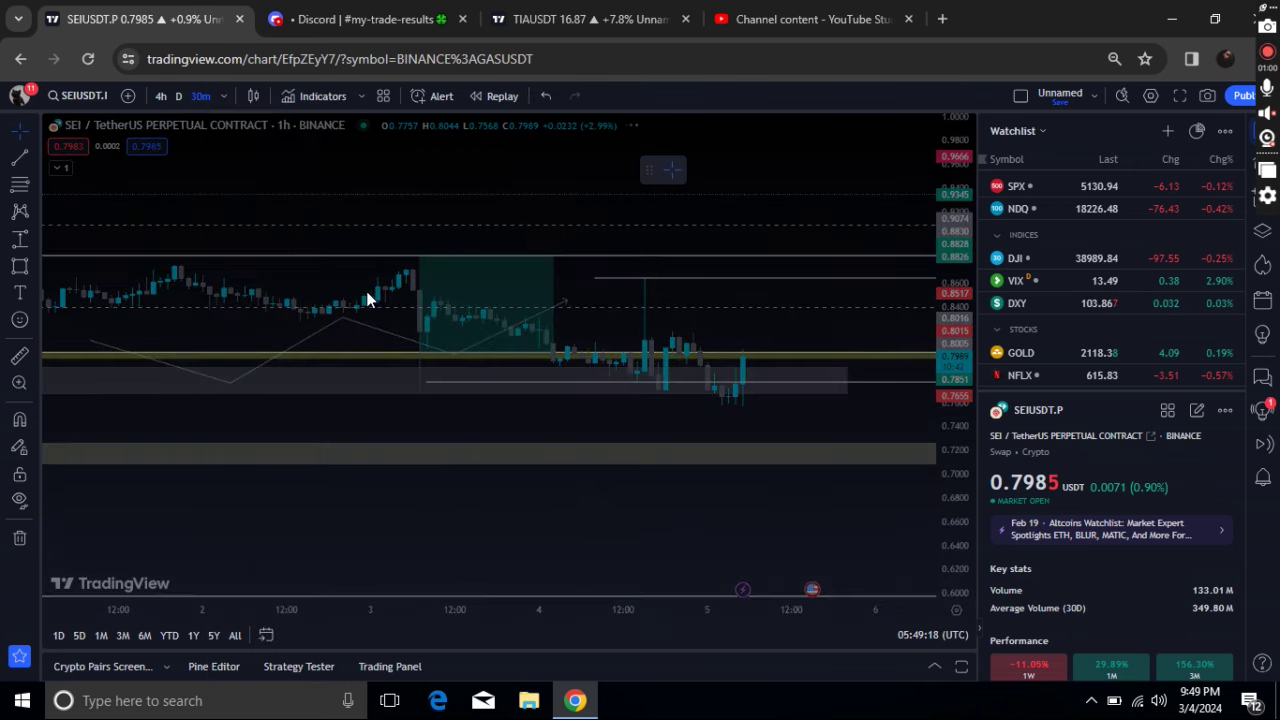
left_click_drag(955, 305, 952, 350)
scroll(843, 380, "down", 2)
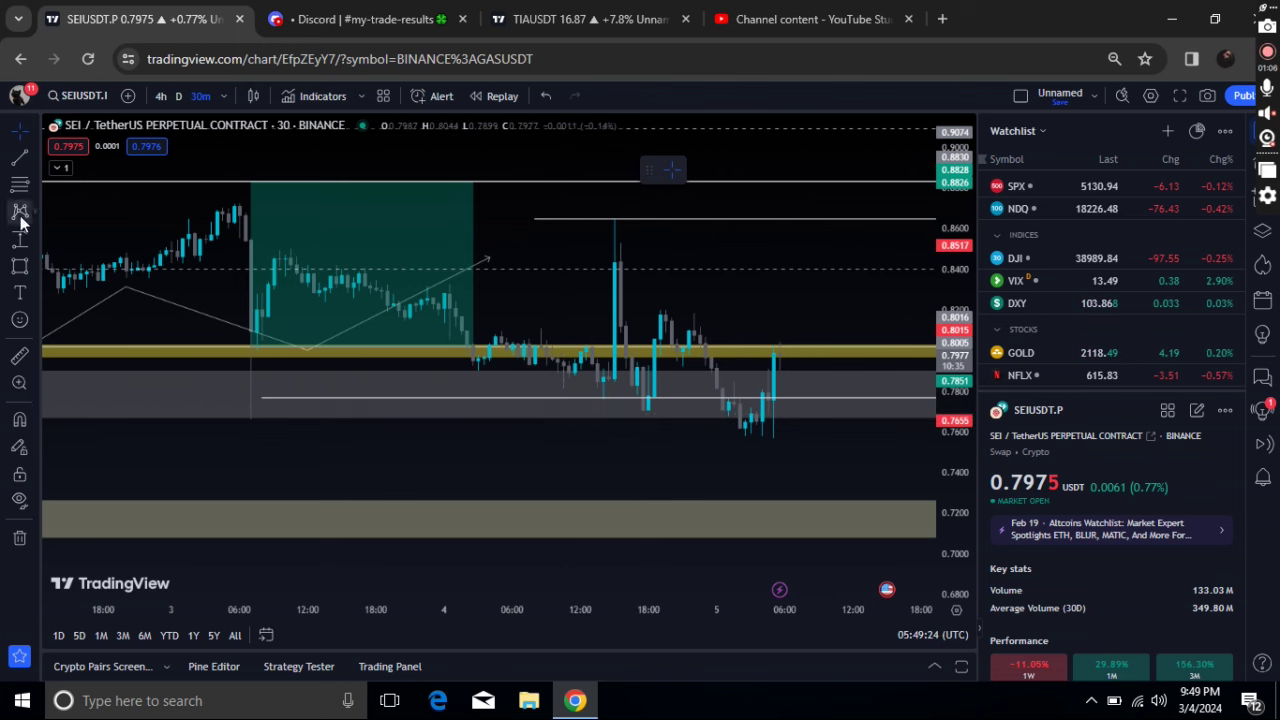
- Sketch test strokes with the Brush tool under the recent lows, then undo them
left_click(32, 265)
left_click(80, 158)
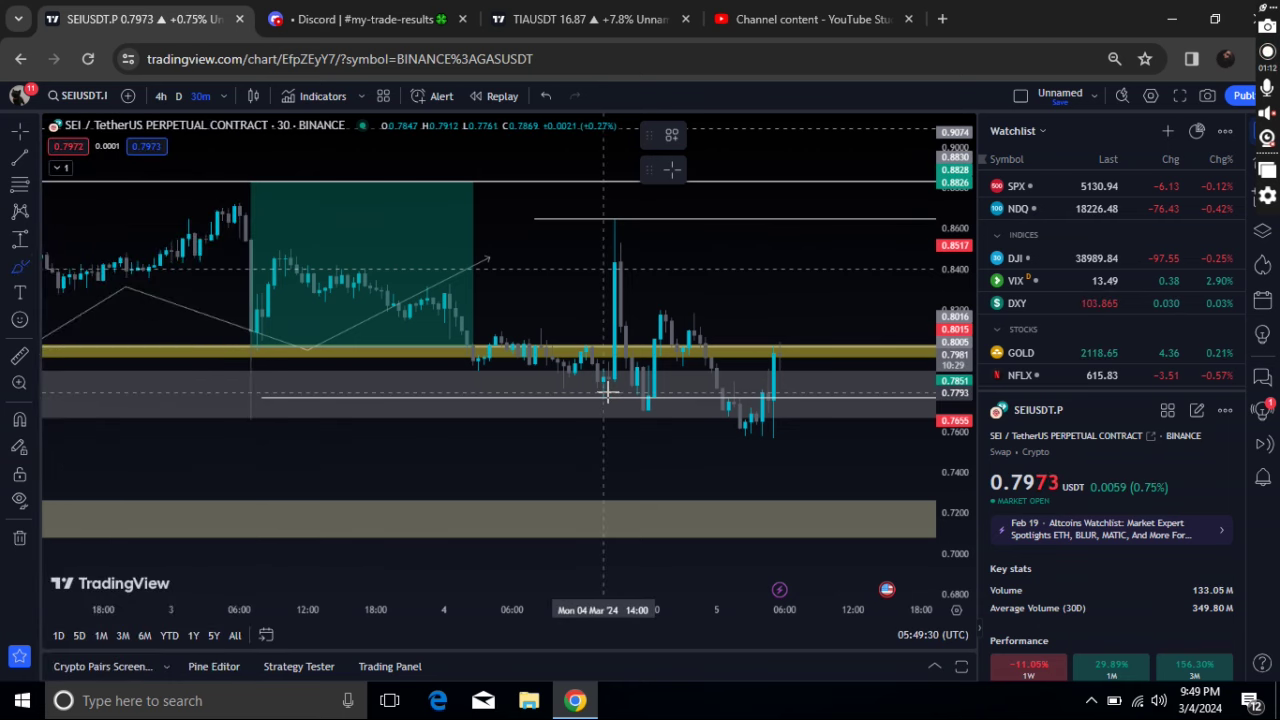
mouse_move(632, 399)
left_mouse_down()
mouse_move(653, 418)
mouse_move(664, 401)
left_mouse_up()
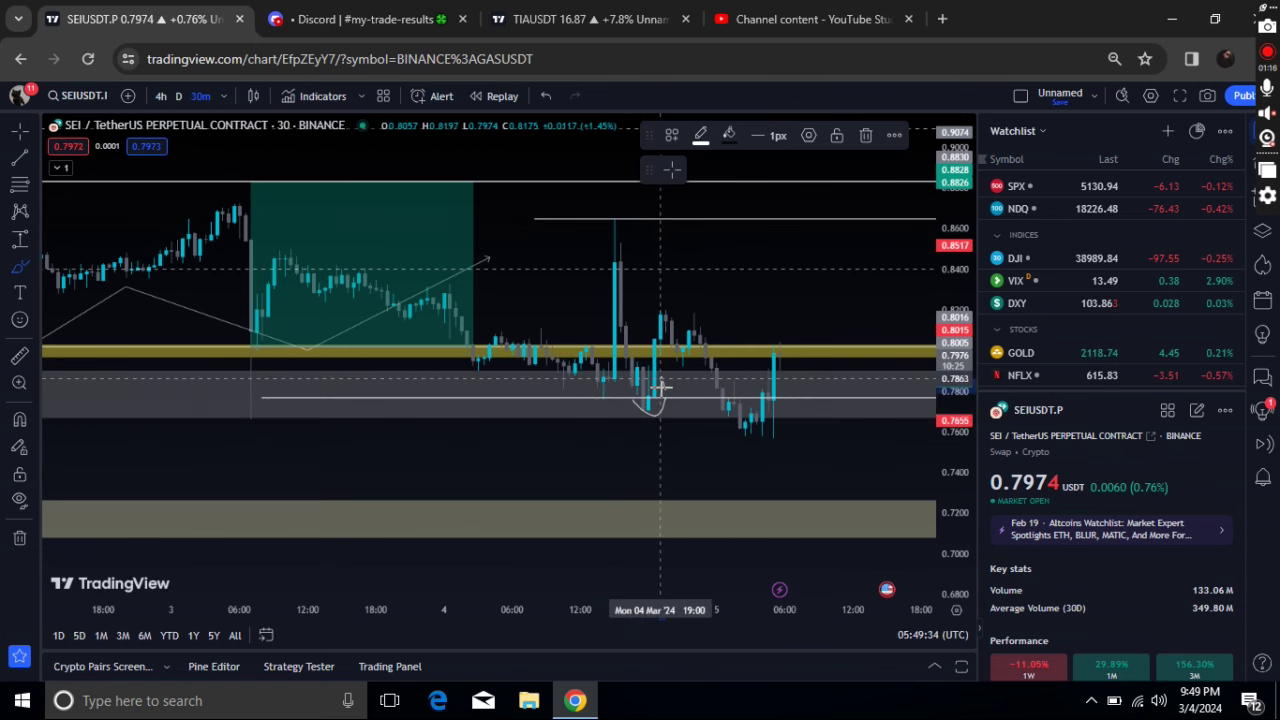
left_click_drag(660, 388, 665, 303)
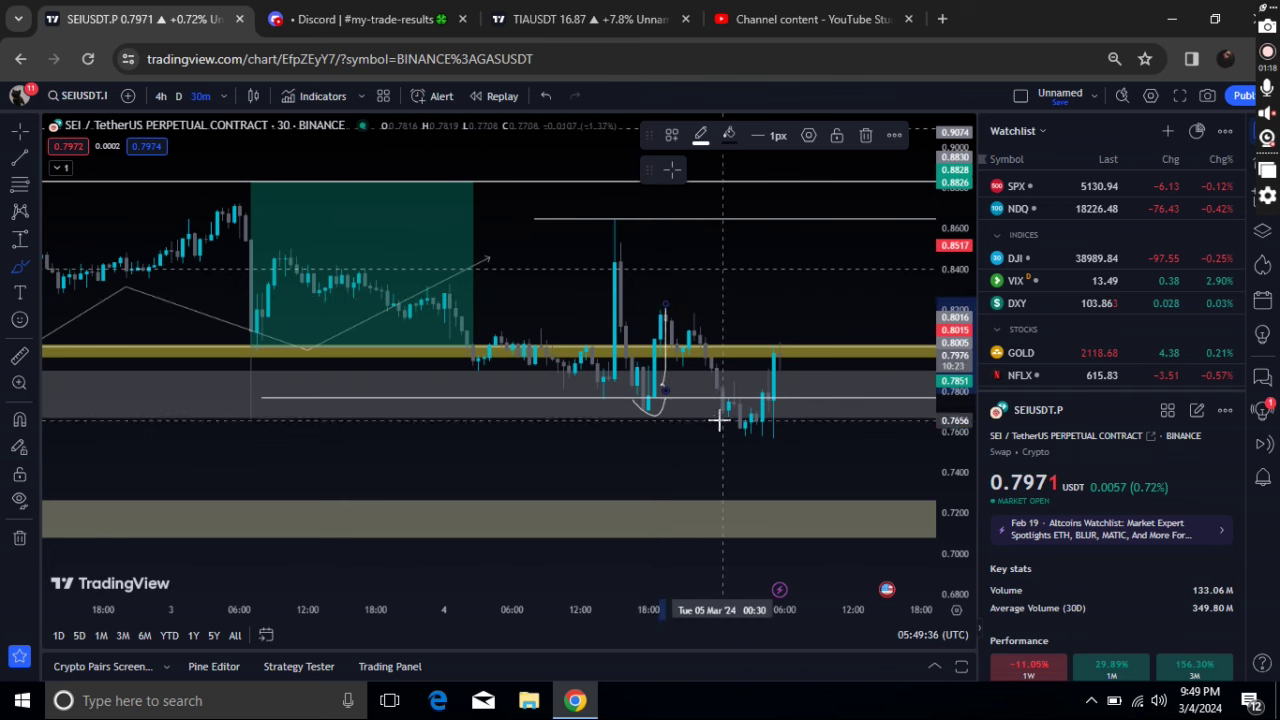
mouse_move(720, 400)
left_mouse_down()
mouse_move(737, 423)
mouse_move(766, 429)
mouse_move(785, 410)
left_mouse_up()
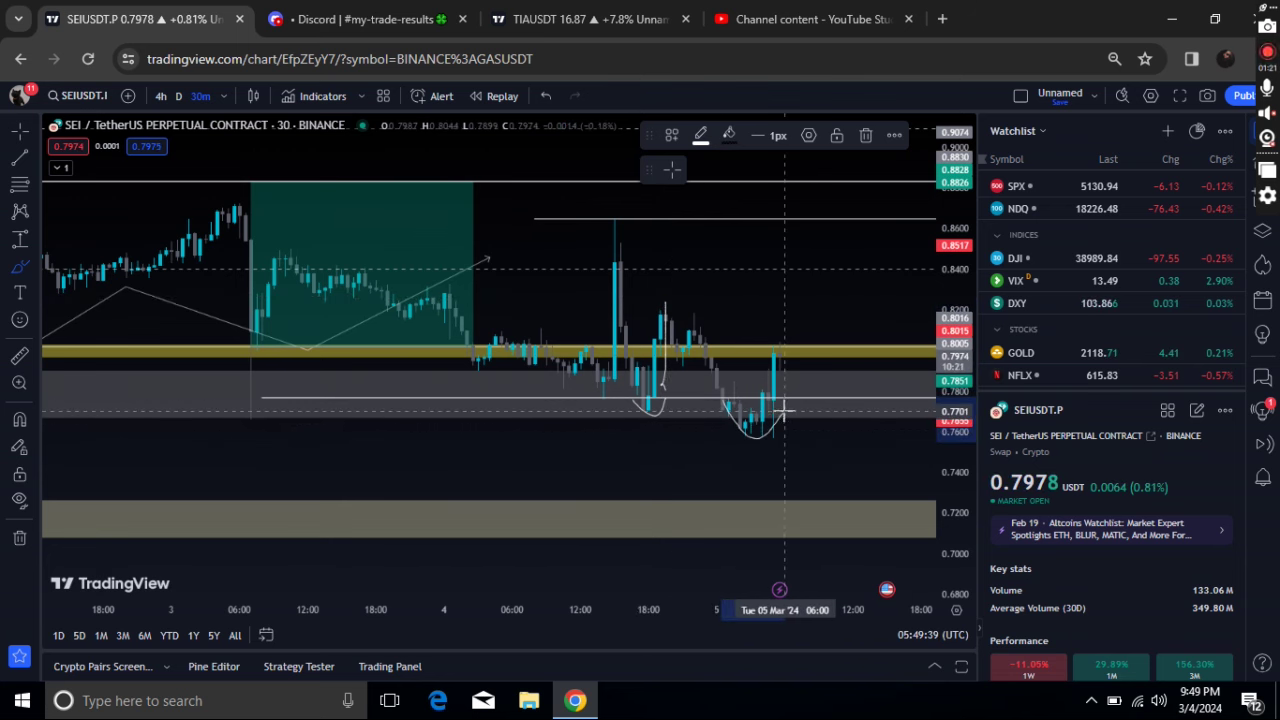
left_click(787, 349)
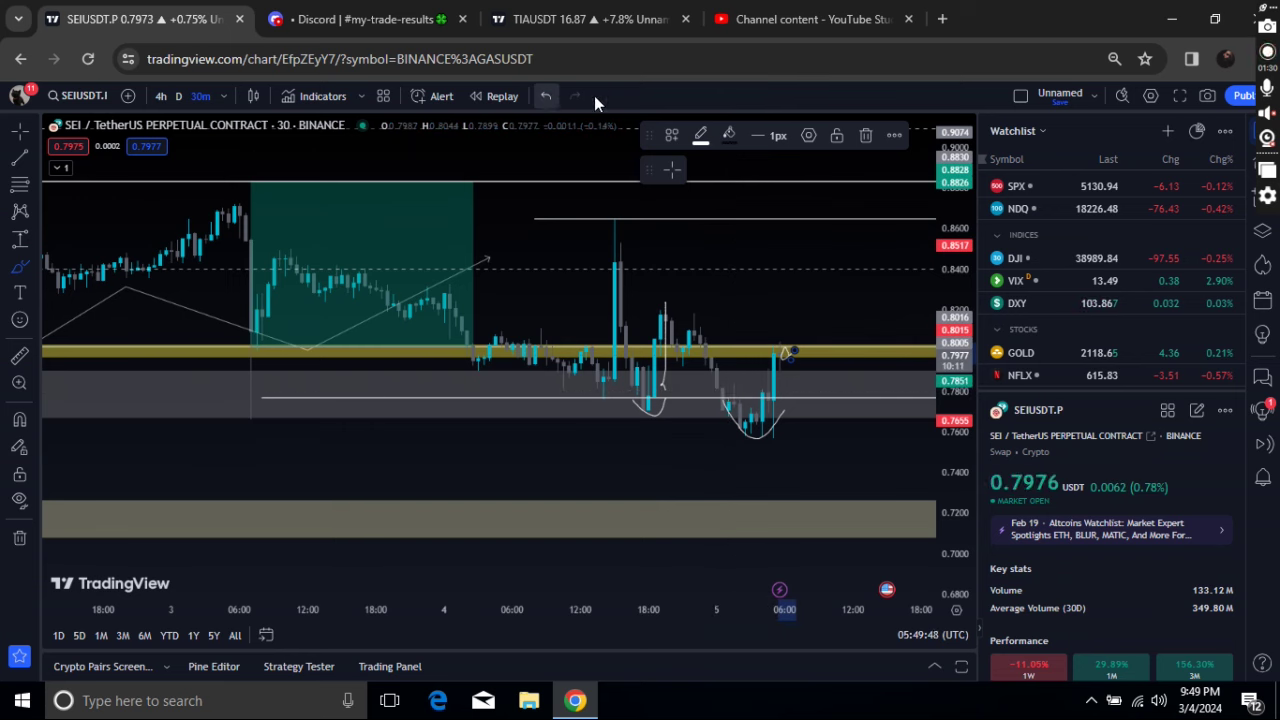
left_click(546, 95)
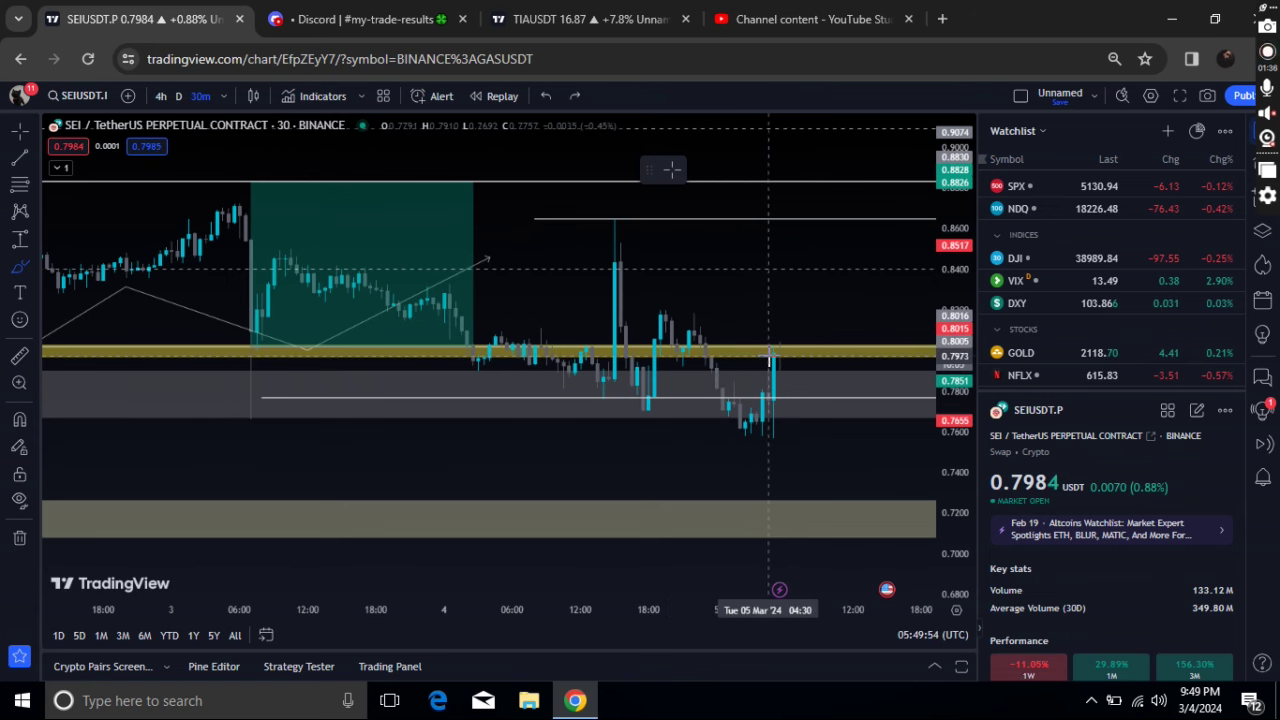
left_click(774, 328)
- Brush a zigzag path from the latest candle up to the 0.86 line and undo the extra sketches
mouse_move(773, 350)
left_mouse_down()
mouse_move(823, 318)
mouse_move(840, 335)
mouse_move(862, 301)
mouse_move(866, 214)
mouse_move(857, 222)
left_mouse_up()
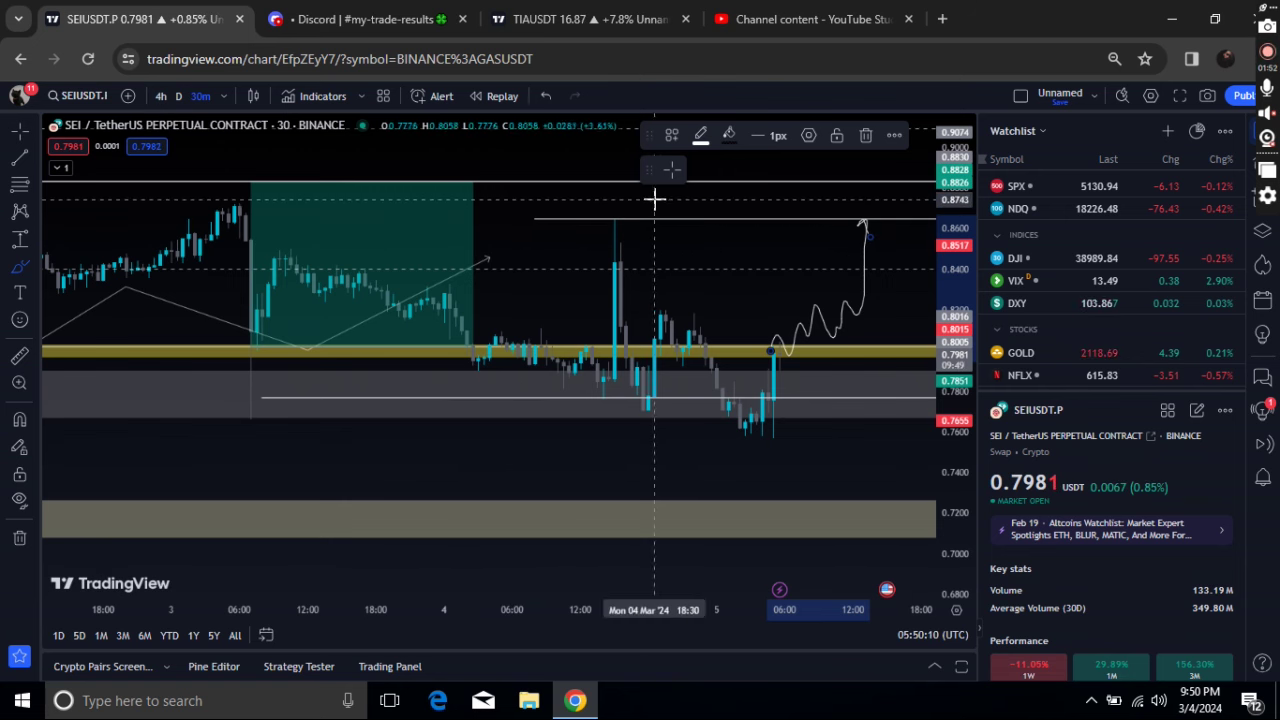
mouse_move(627, 216)
left_mouse_down()
mouse_move(586, 243)
mouse_move(609, 188)
mouse_move(630, 242)
left_mouse_up()
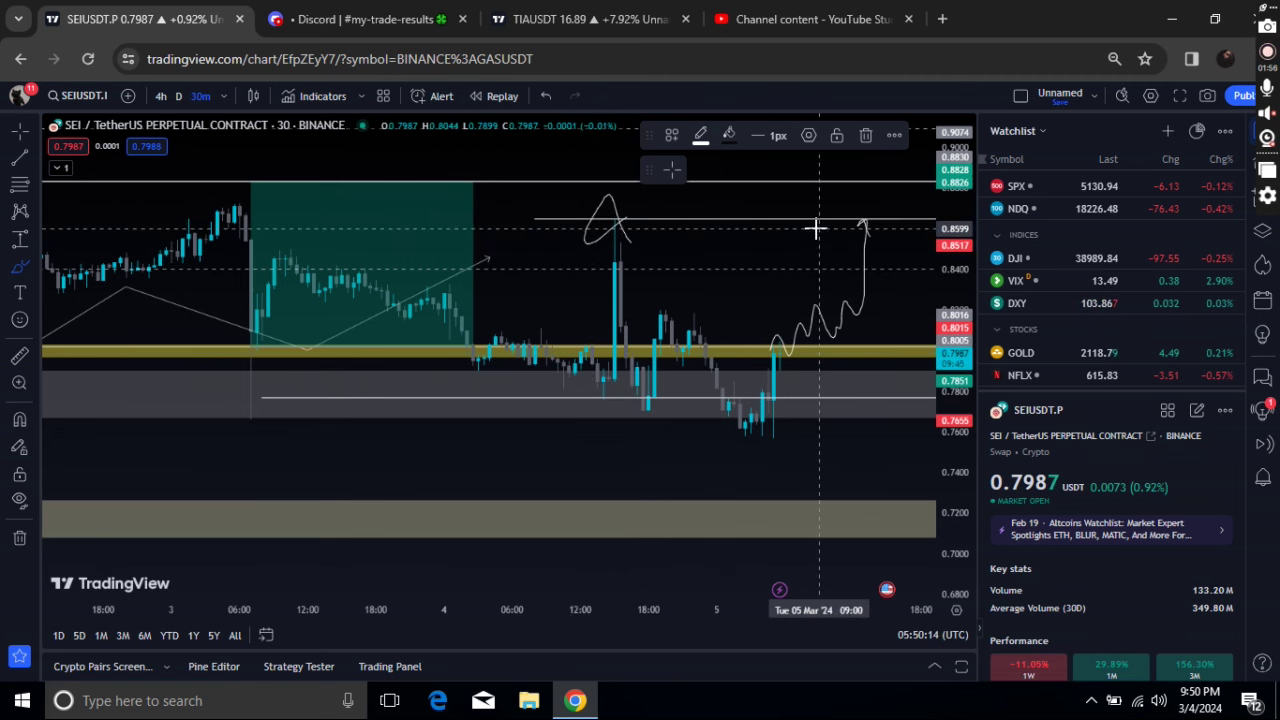
mouse_move(829, 209)
left_mouse_down()
mouse_move(837, 229)
mouse_move(854, 223)
mouse_move(881, 290)
mouse_move(886, 494)
mouse_move(871, 452)
mouse_move(895, 495)
left_mouse_up()
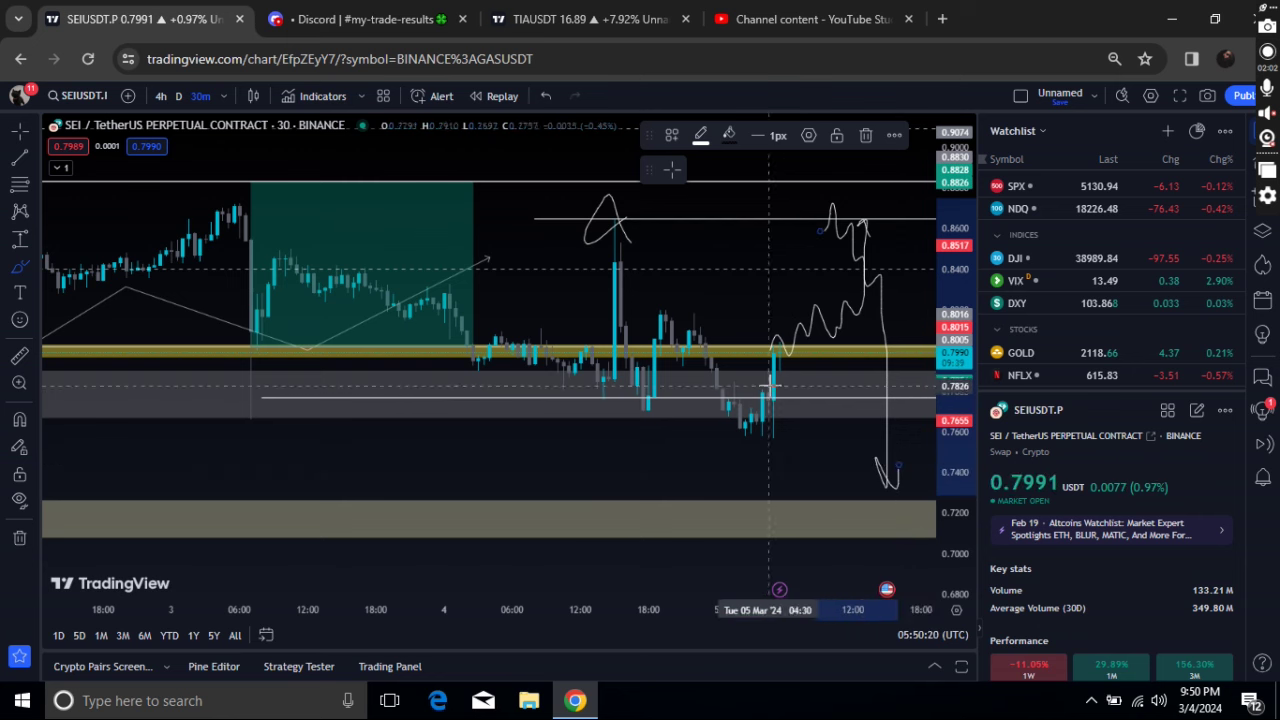
mouse_move(620, 390)
left_mouse_down()
mouse_move(600, 426)
mouse_move(647, 443)
left_mouse_up()
mouse_move(712, 403)
left_mouse_down()
mouse_move(729, 443)
mouse_move(795, 387)
left_mouse_up()
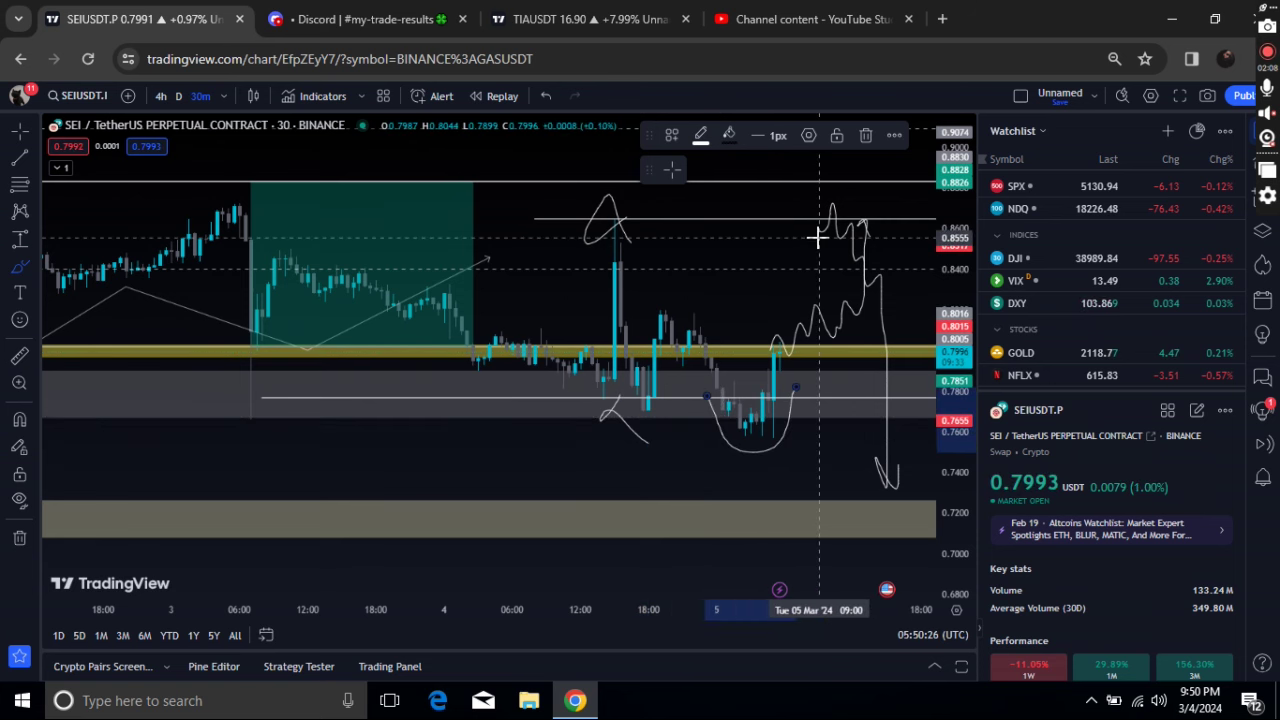
left_click(543, 96)
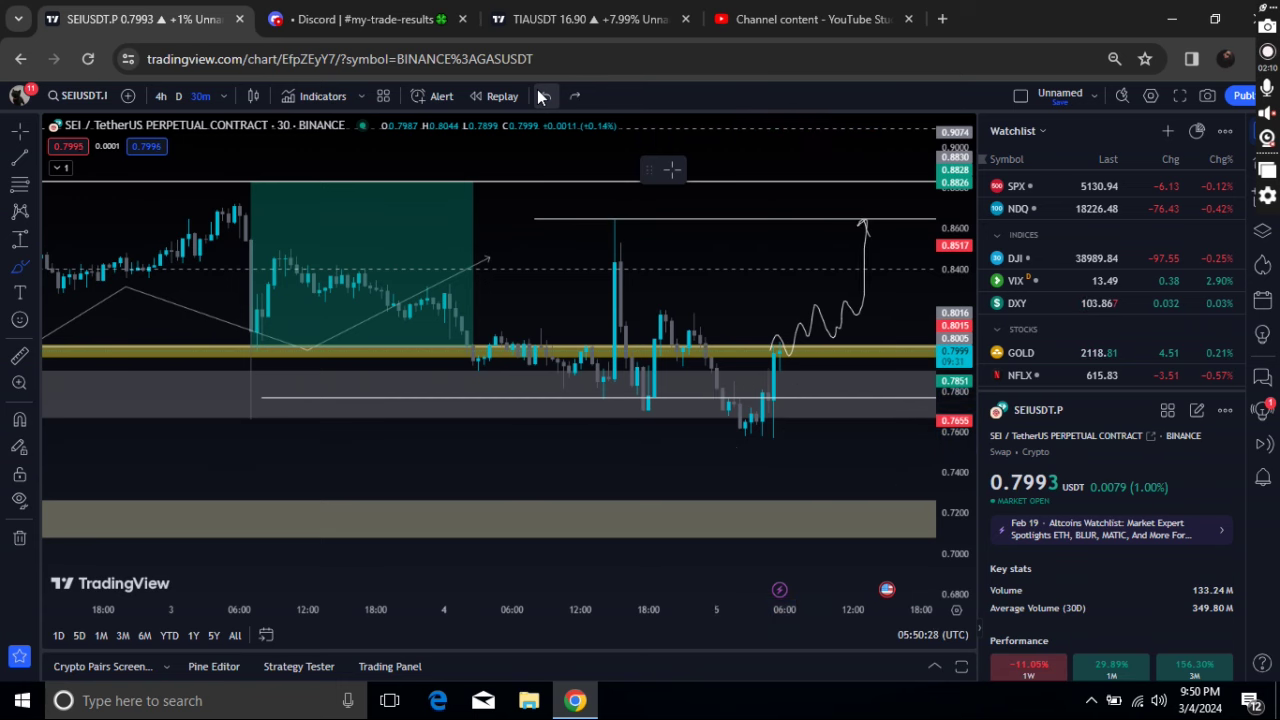
left_click(543, 96)
left_click(543, 96)
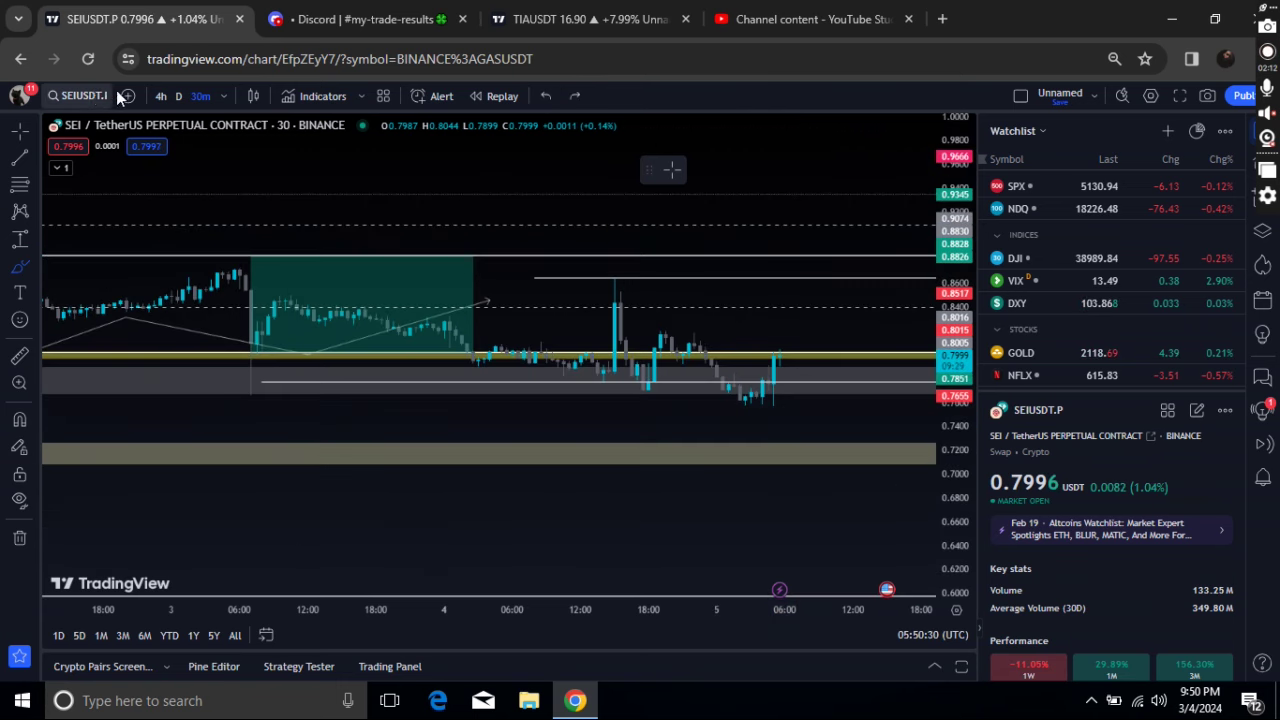
- Switch SEI back to 4-hour candles zoomed out to span January to March
left_click(159, 100)
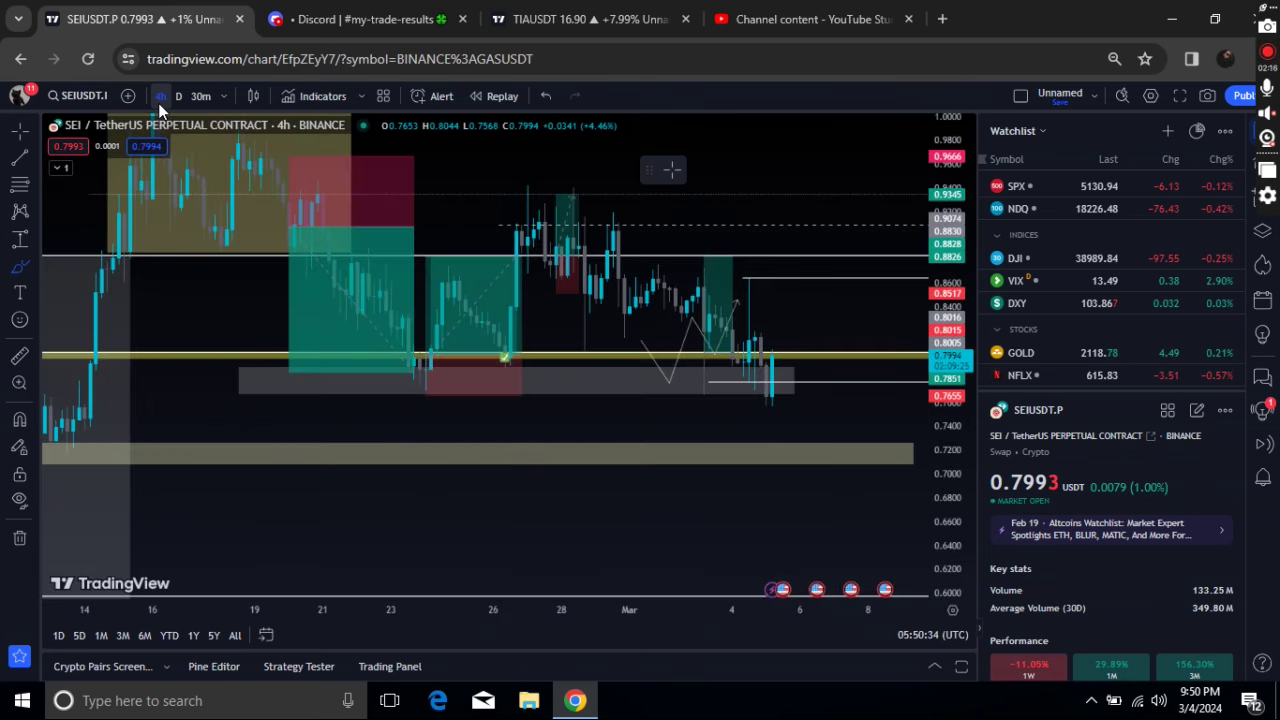
scroll(343, 234, "down", 2)
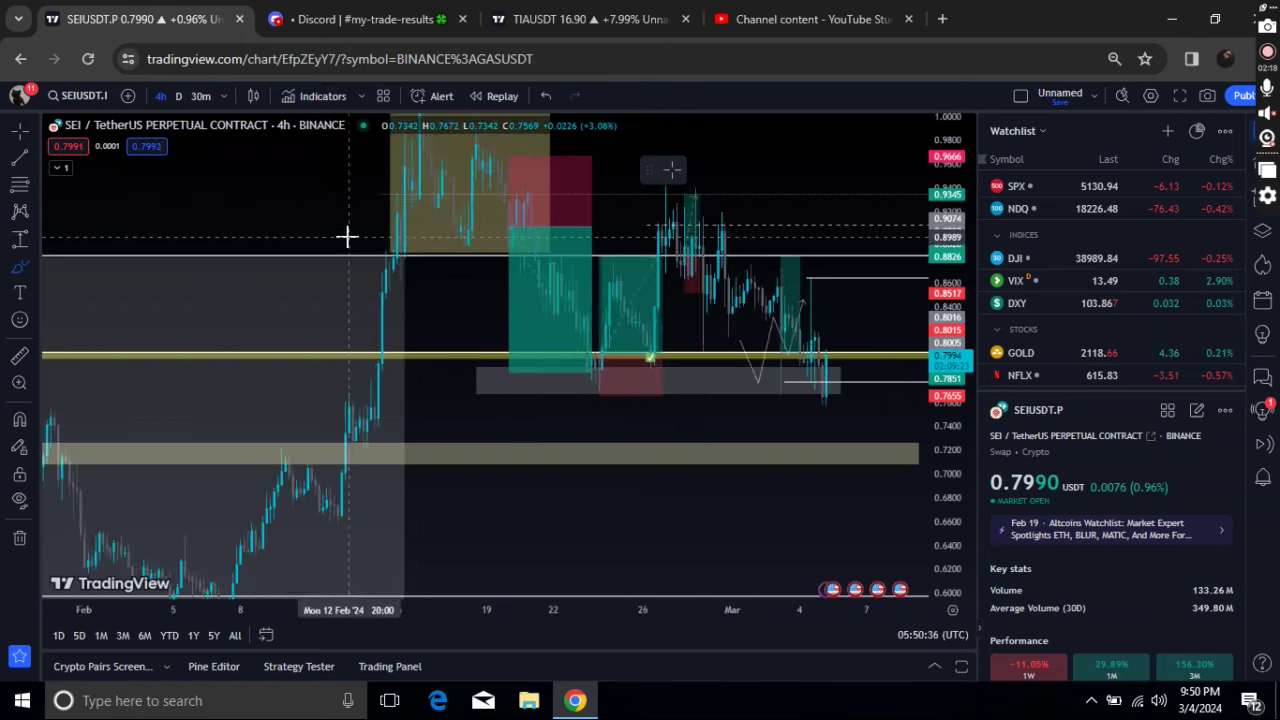
scroll(900, 395, "up", 3)
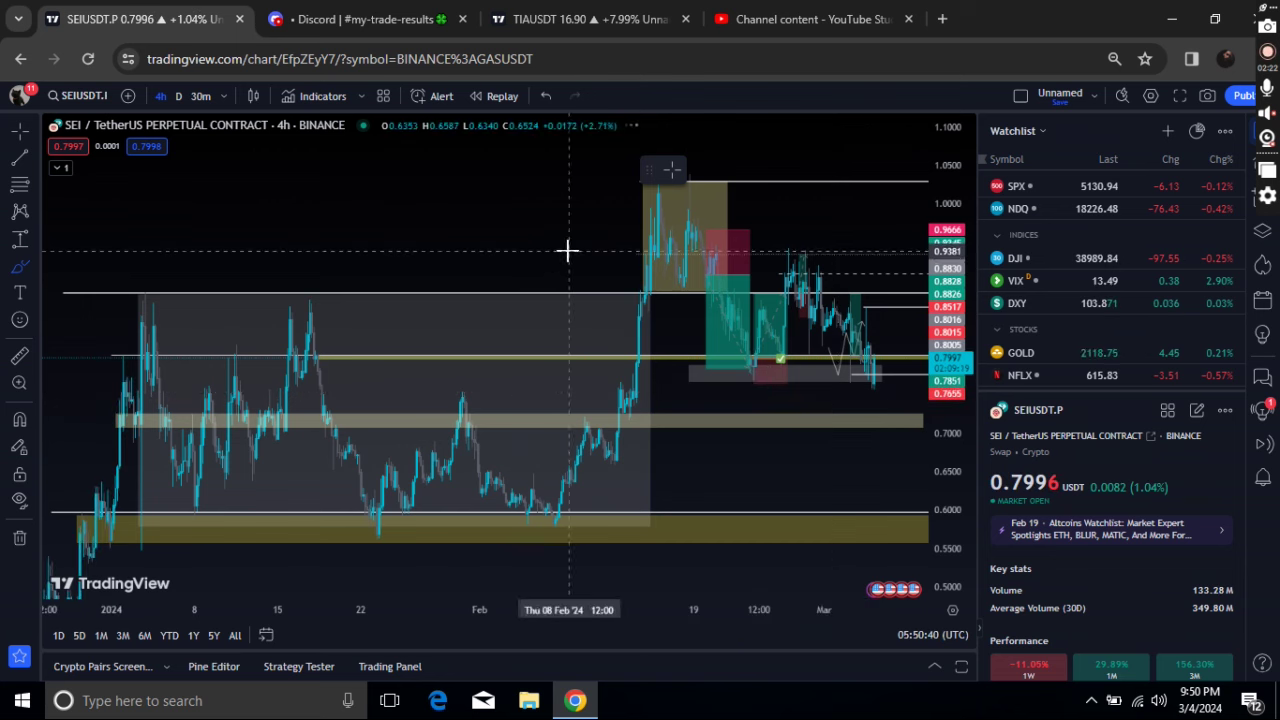
- Draw and delete a test trend line, pan slightly left, and bring up the projection tools list
left_click_drag(566, 251, 540, 249)
left_click(866, 135)
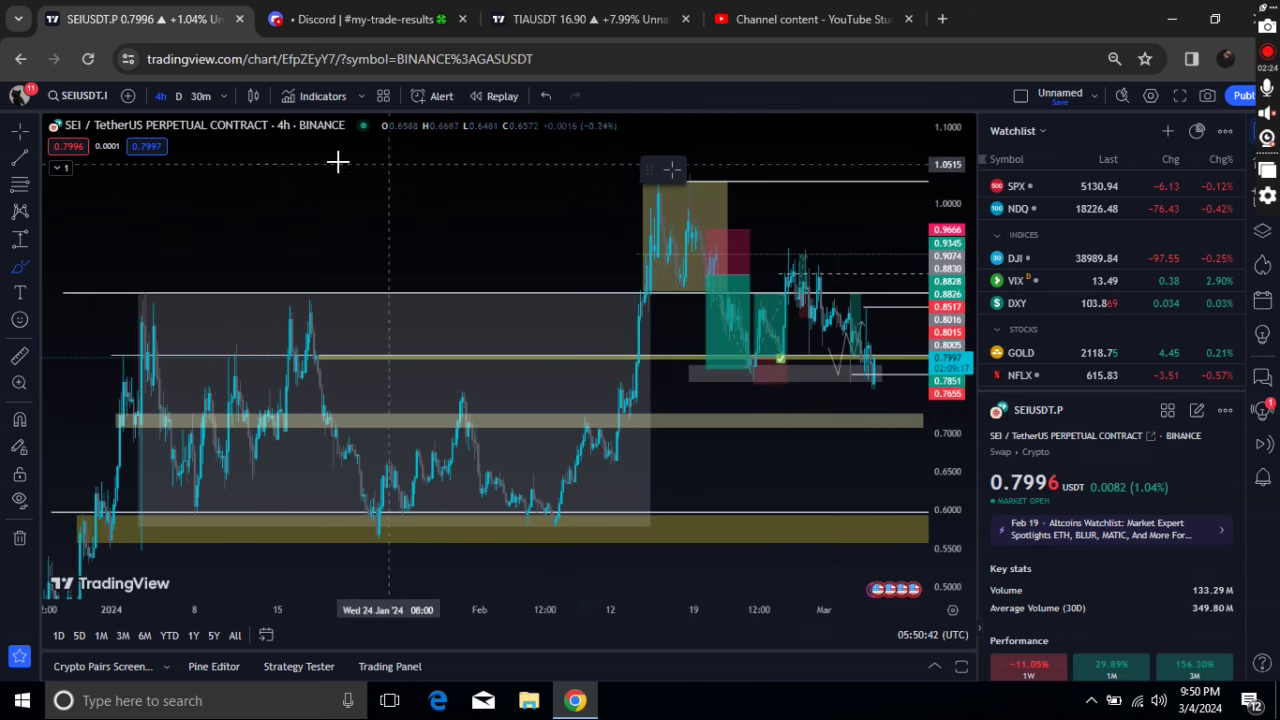
left_click_drag(251, 189, 217, 189)
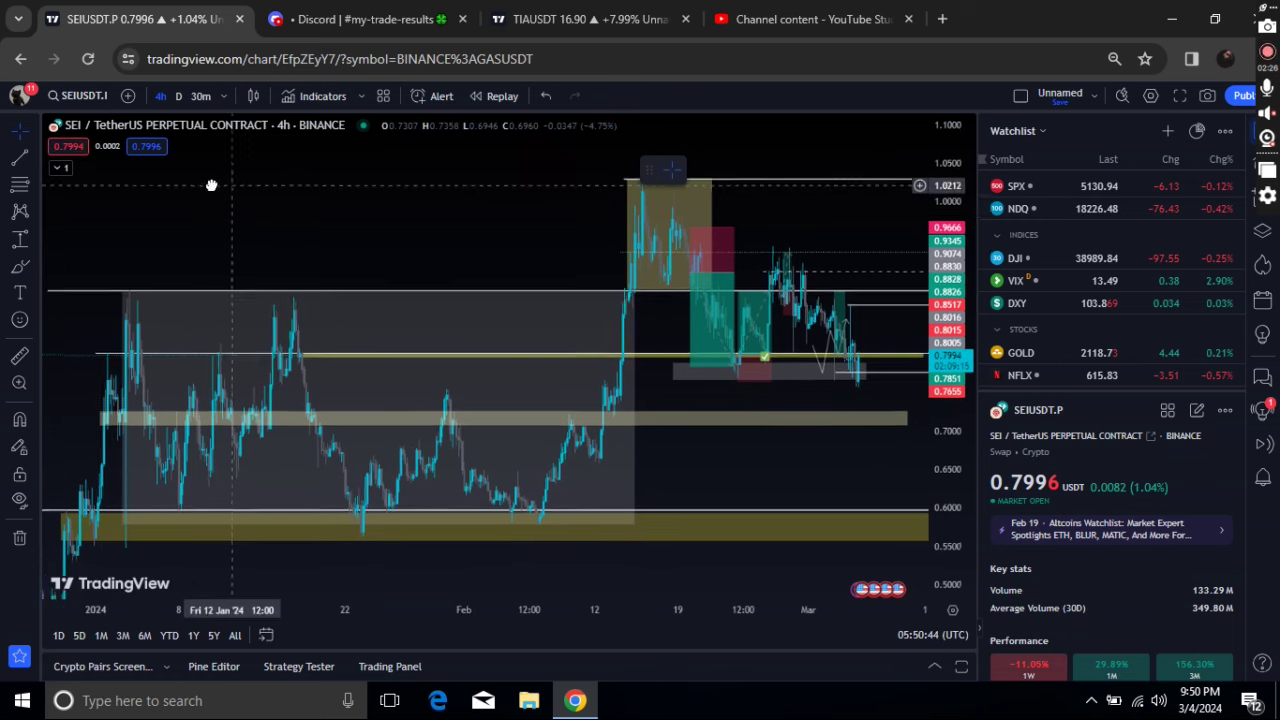
left_click(33, 241)
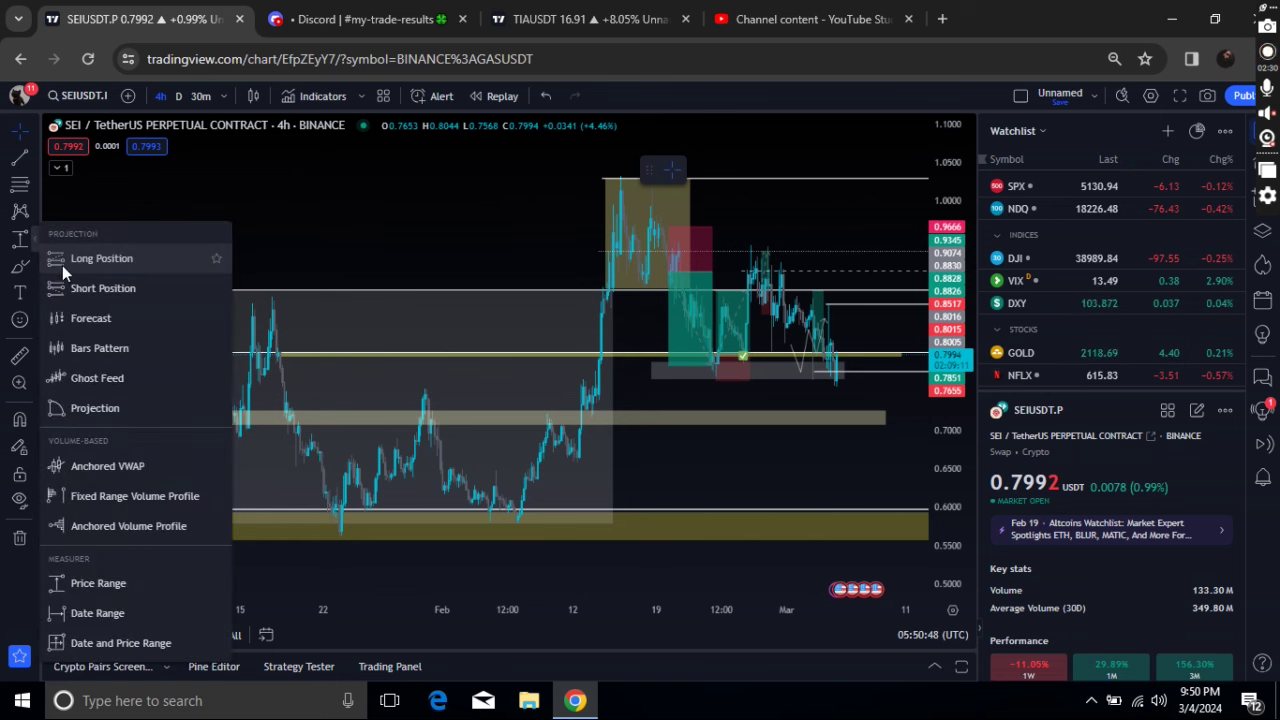
left_click(34, 264)
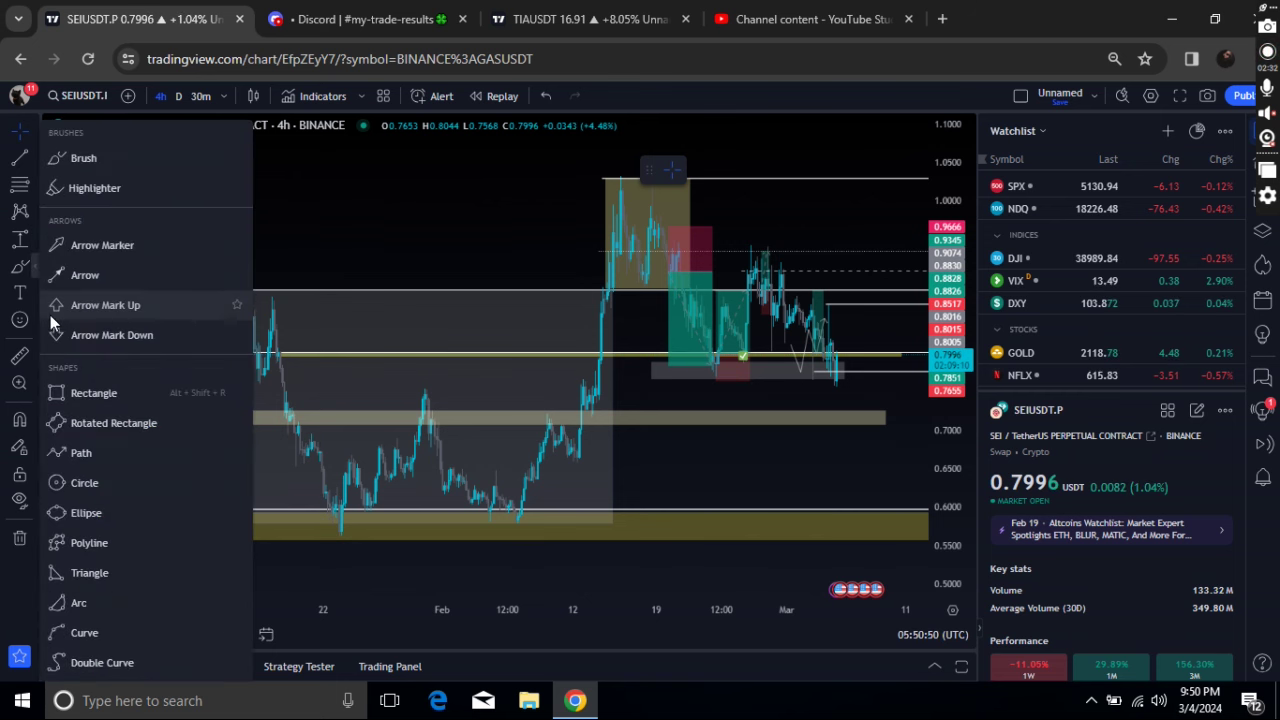
left_click(97, 391)
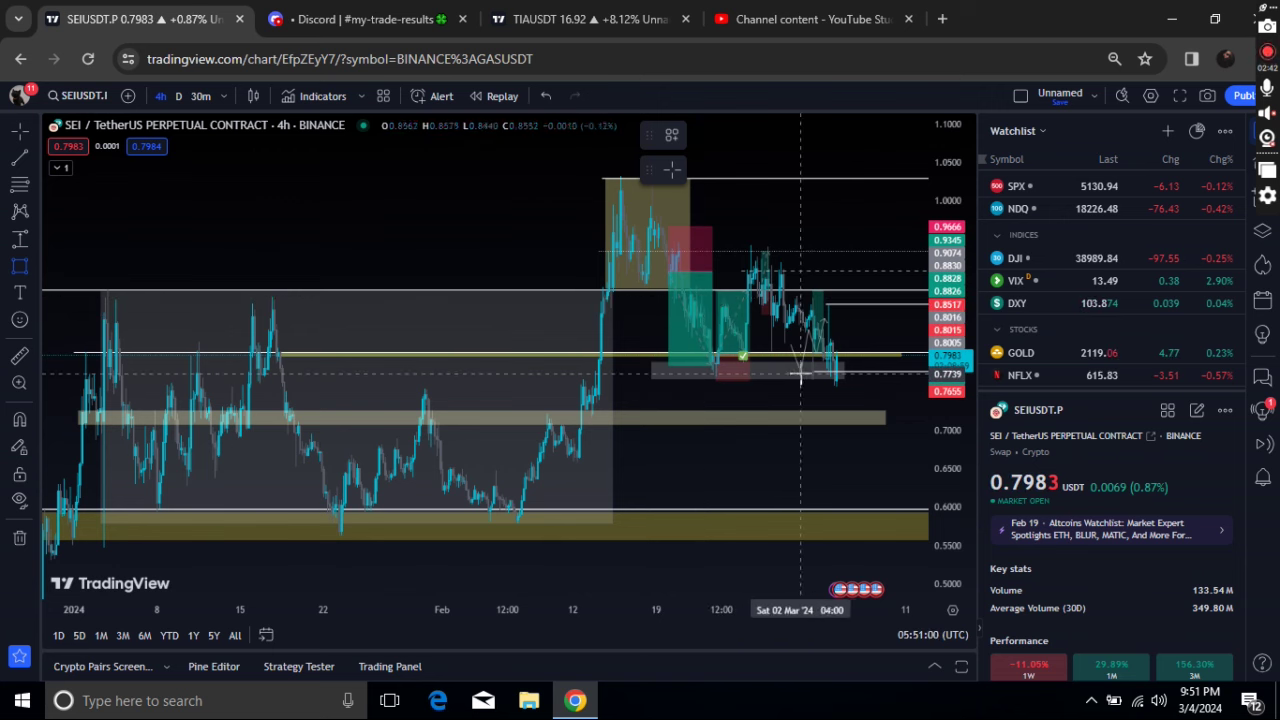
left_click(690, 287)
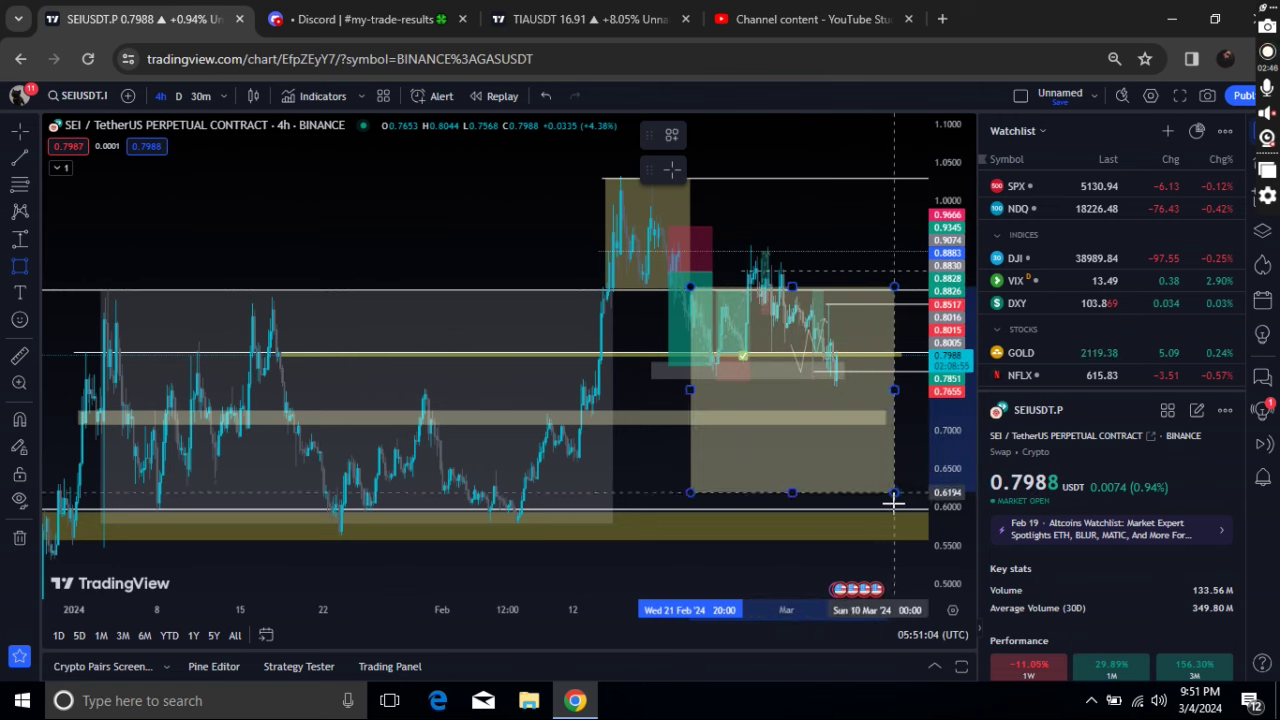
left_click(881, 576)
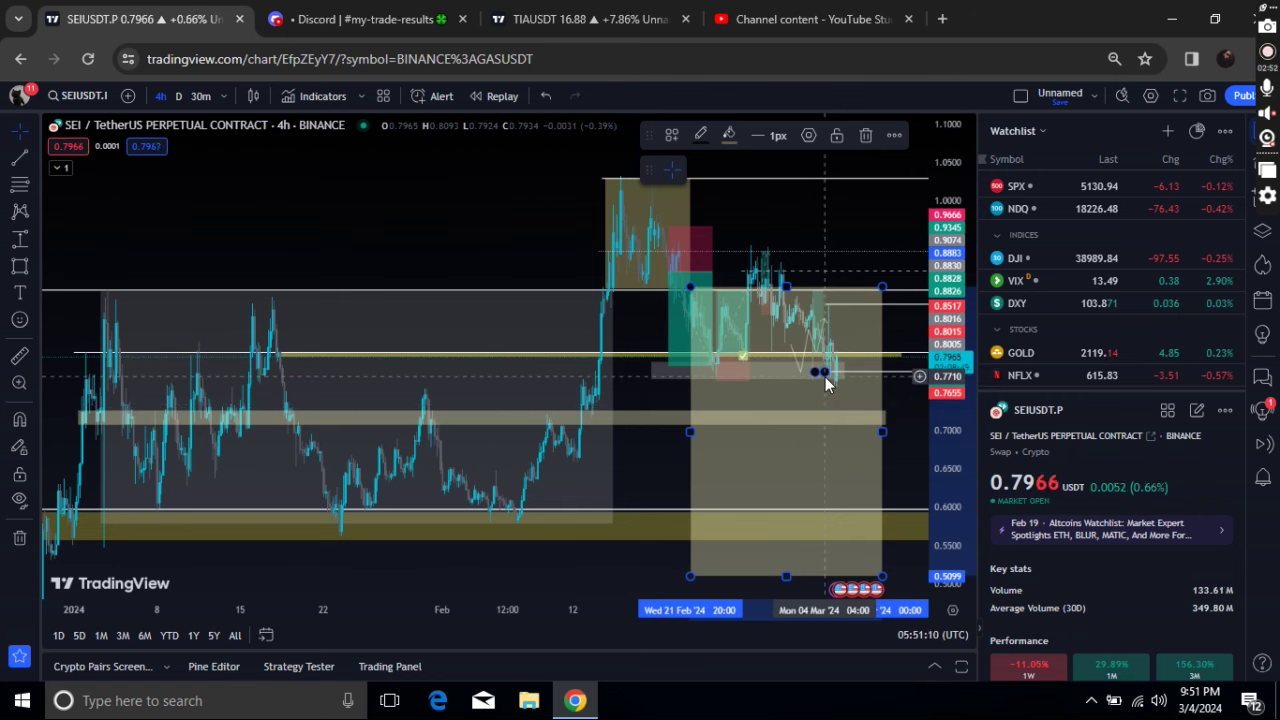
left_click_drag(817, 385, 742, 332)
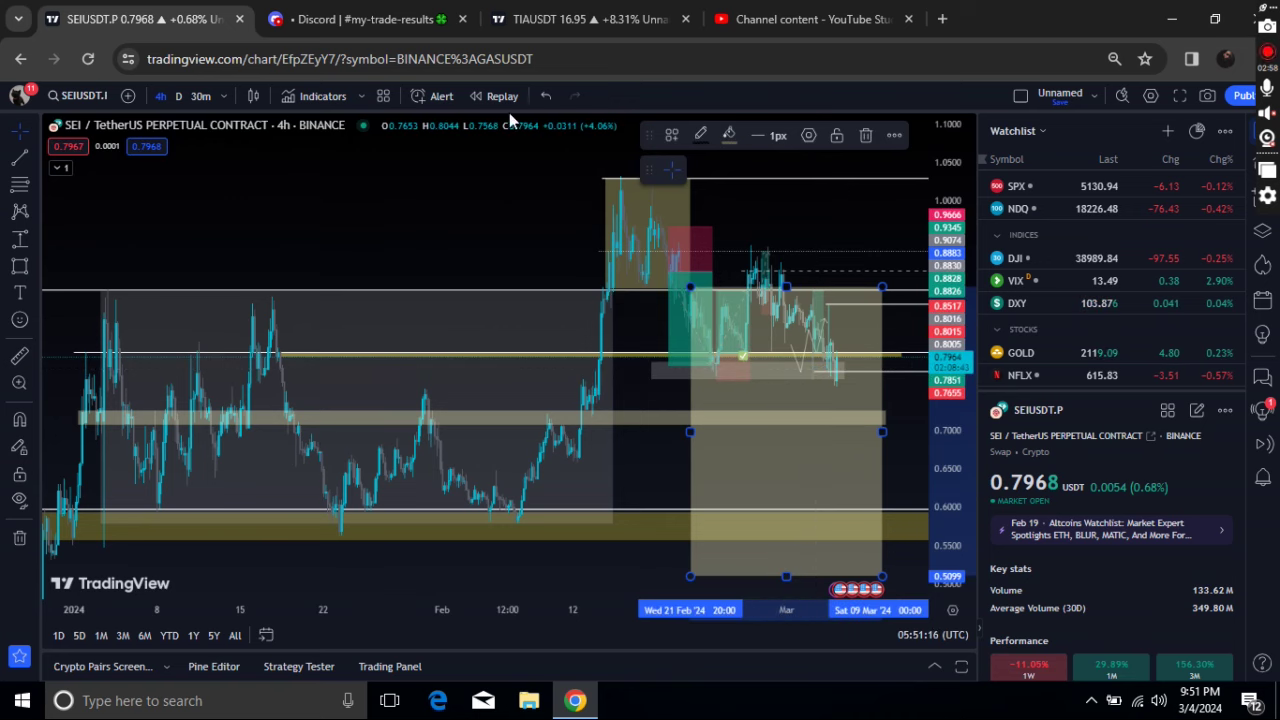
left_click(548, 96)
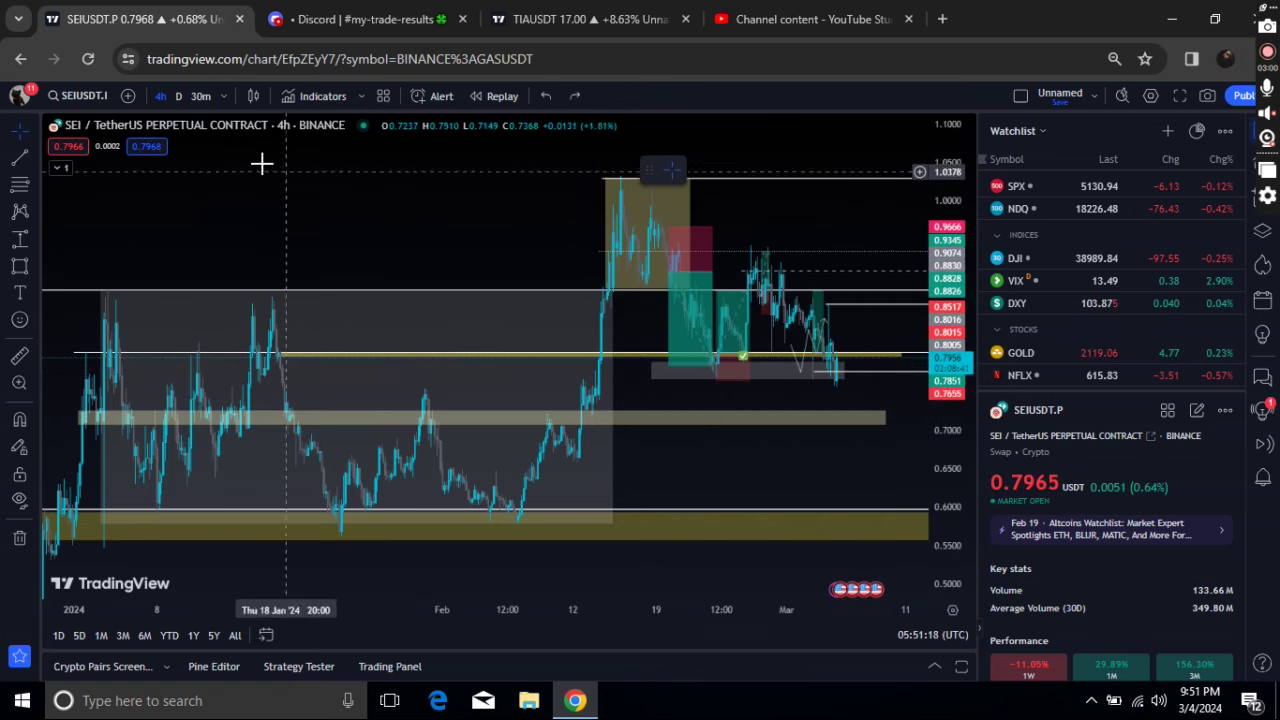
- Show 30-minute candles with an enlarged price axis, framing 28 February to 5 March
left_click(220, 95)
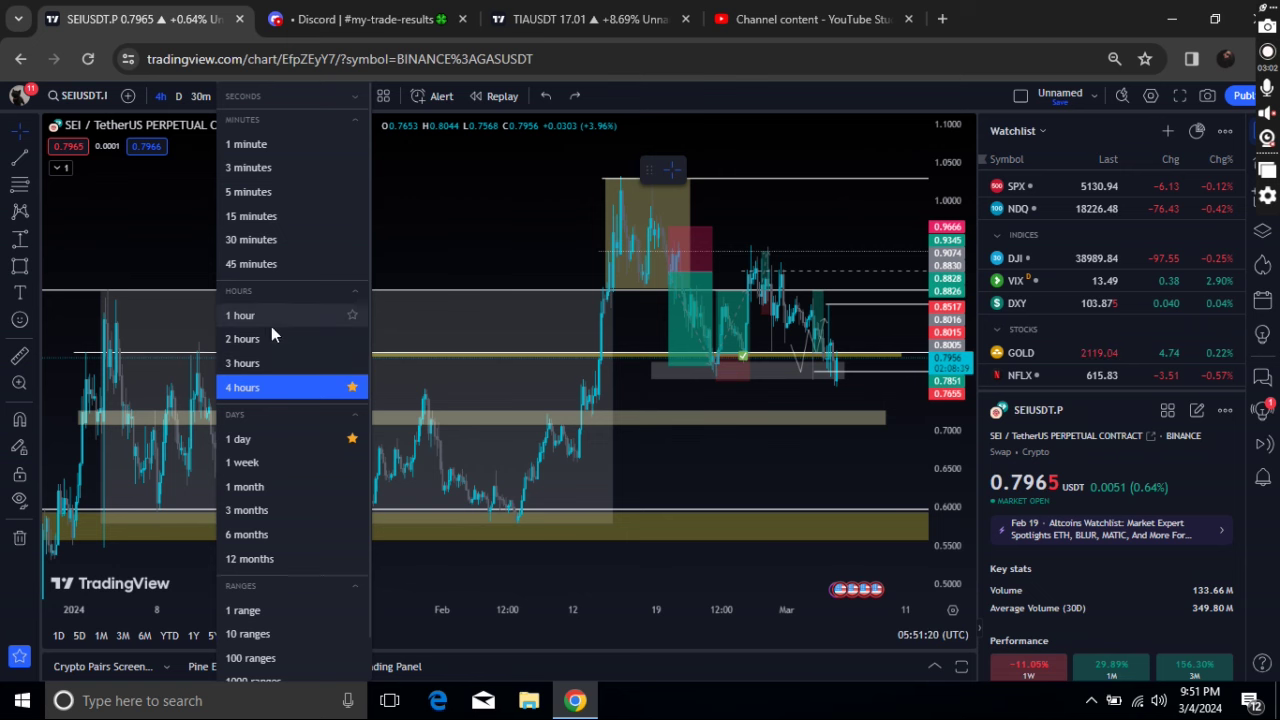
left_click(278, 237)
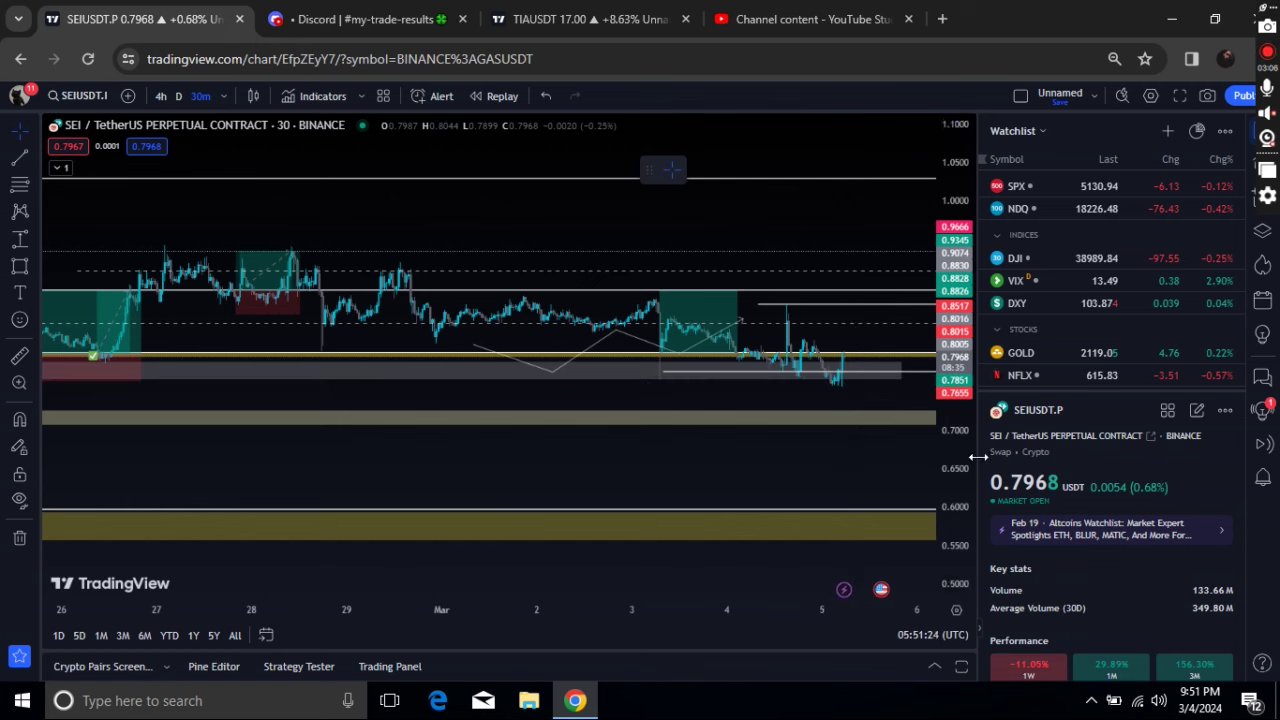
left_click_drag(954, 455, 950, 240)
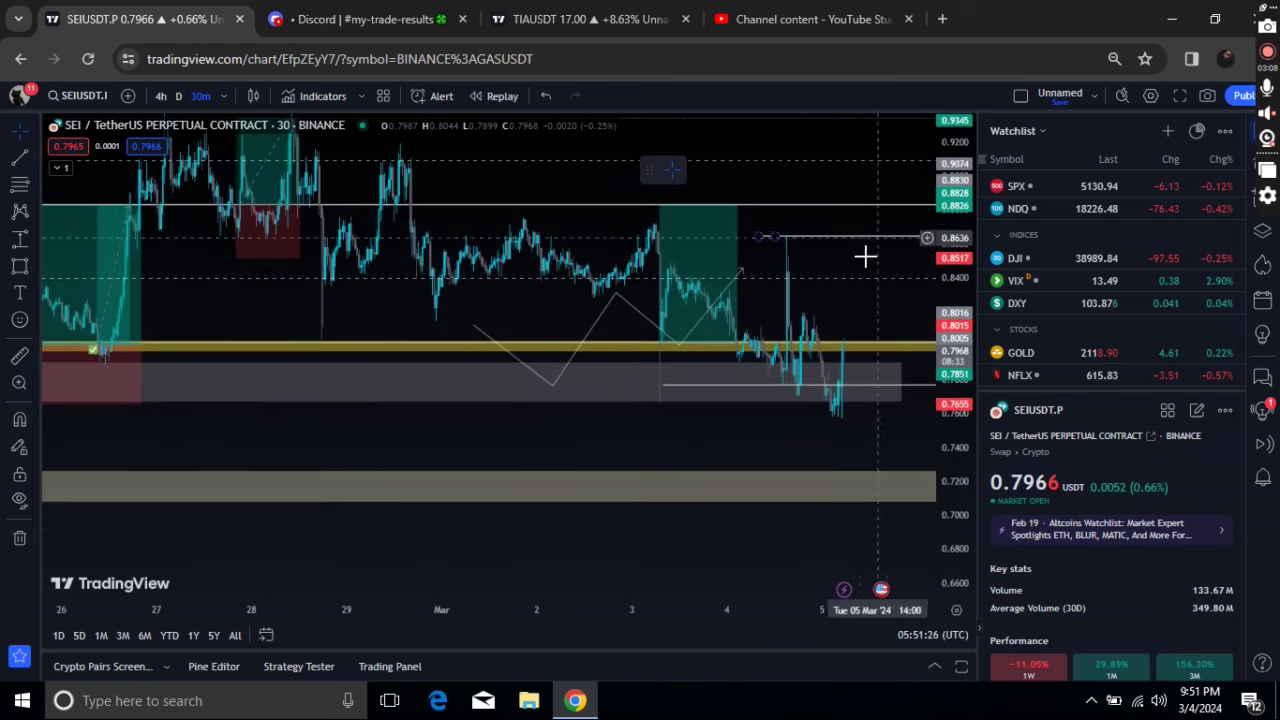
scroll(850, 330, "up", 3)
left_click_drag(711, 450, 634, 469)
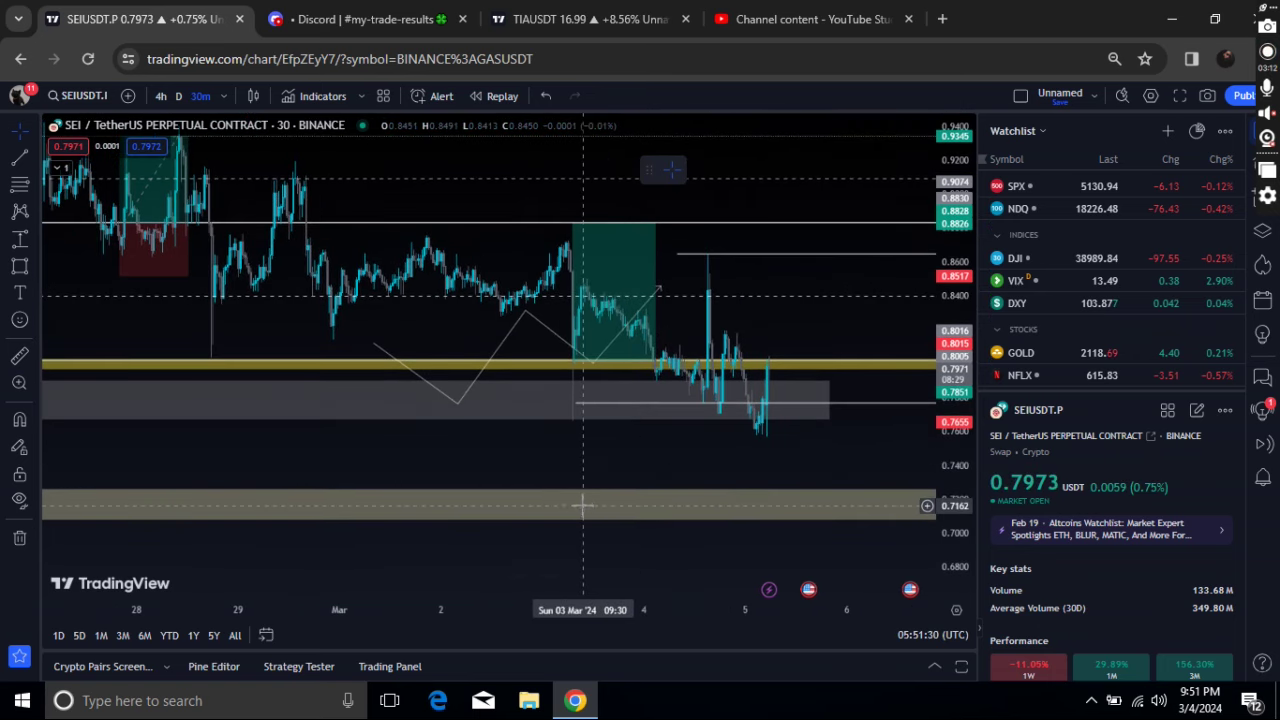
left_click_drag(578, 481, 578, 489)
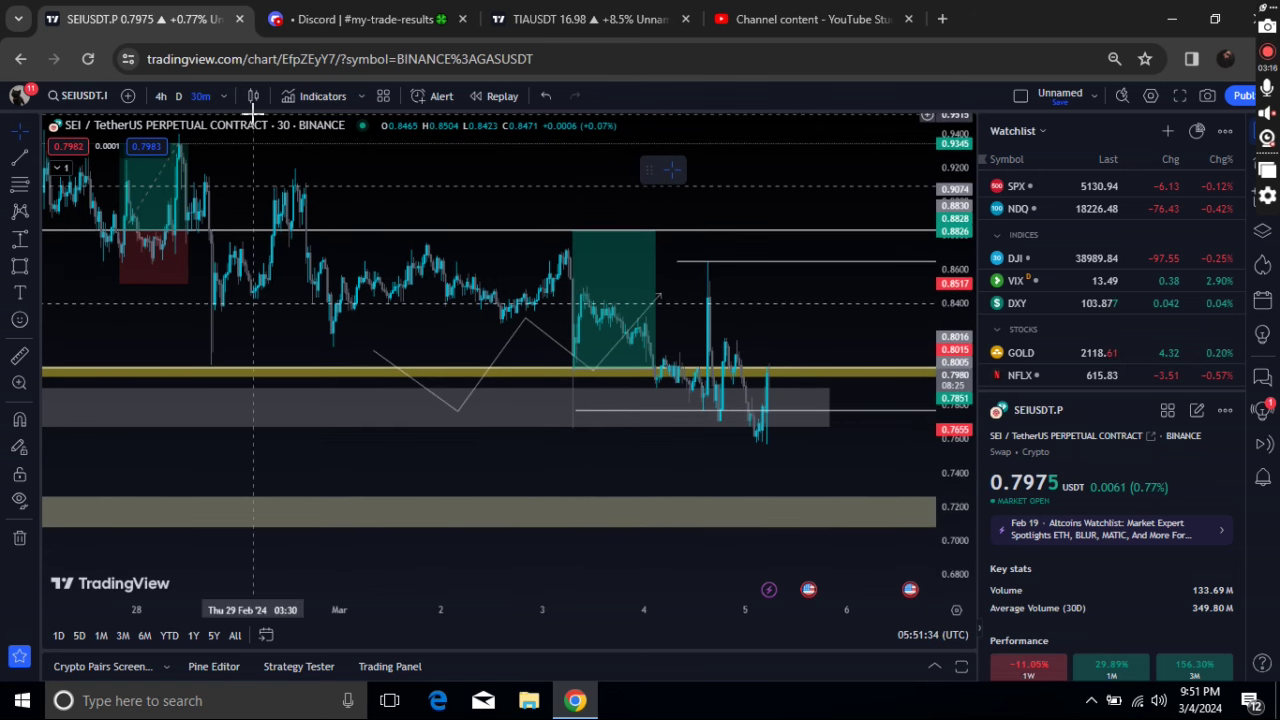
left_click(408, 21)
- Enlarge the forwarded TIA long-entry image in #my-trade-results, then bring up the TIA/USDT chart
scroll(510, 340, "up", 2)
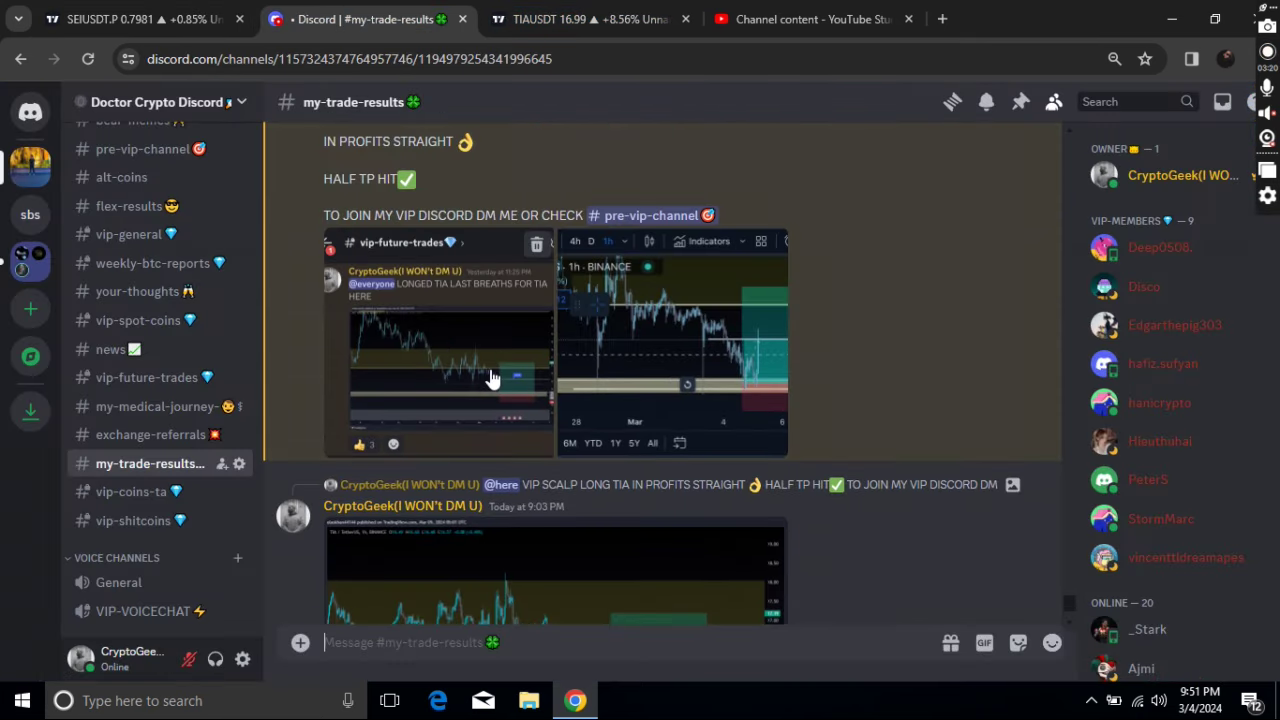
left_click(491, 374)
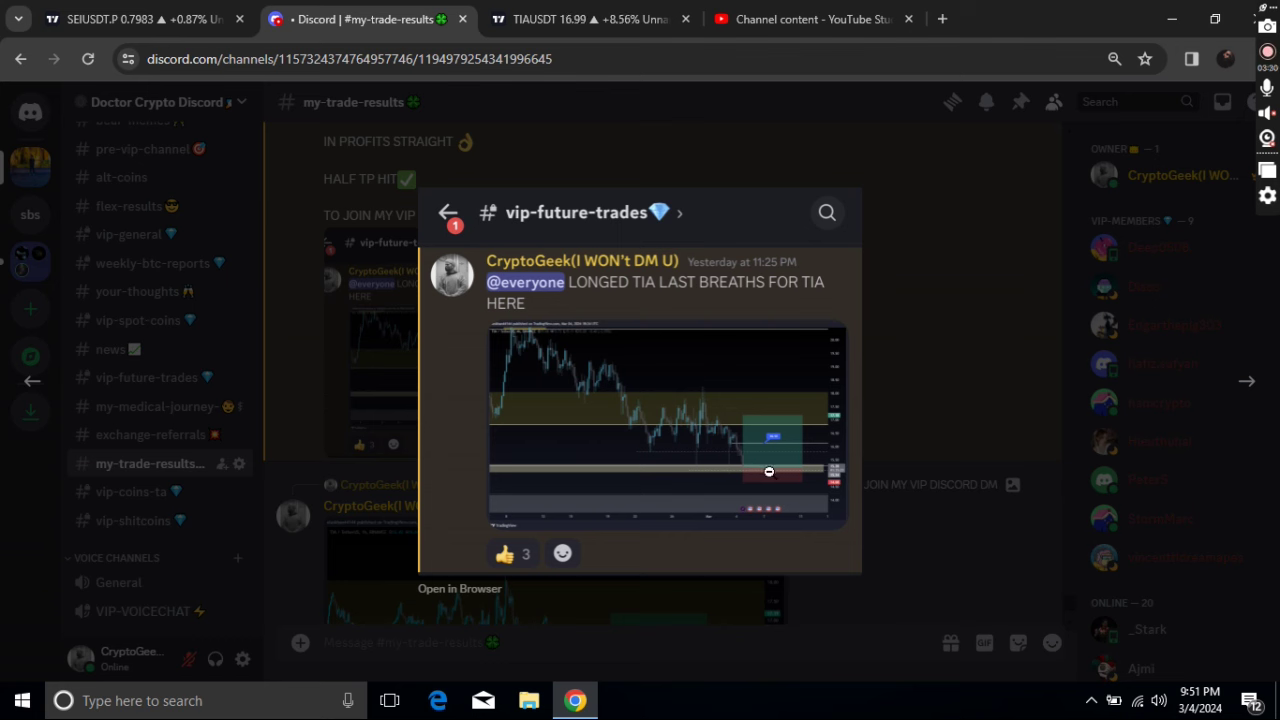
left_click(580, 19)
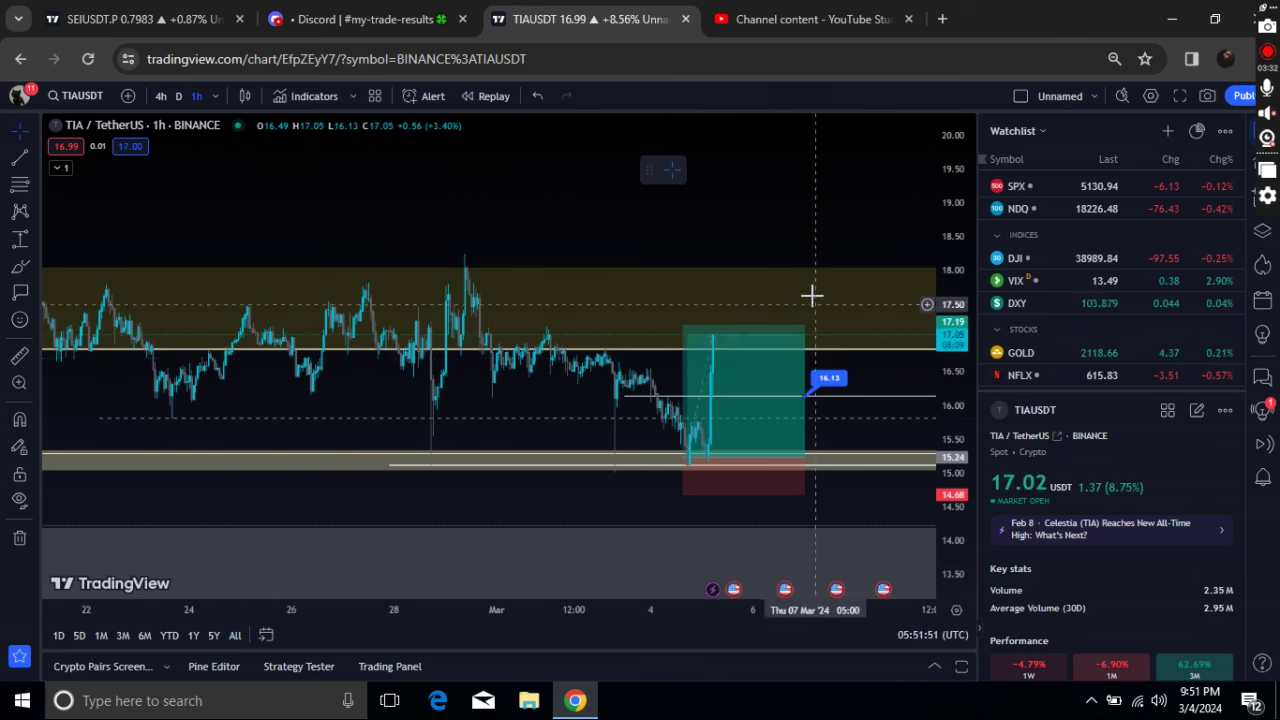
- Raise the TIA long's target to 18.24 (19.69%) and add a horizontal level at 17.18
left_click(686, 327)
left_click_drag(684, 318, 683, 254)
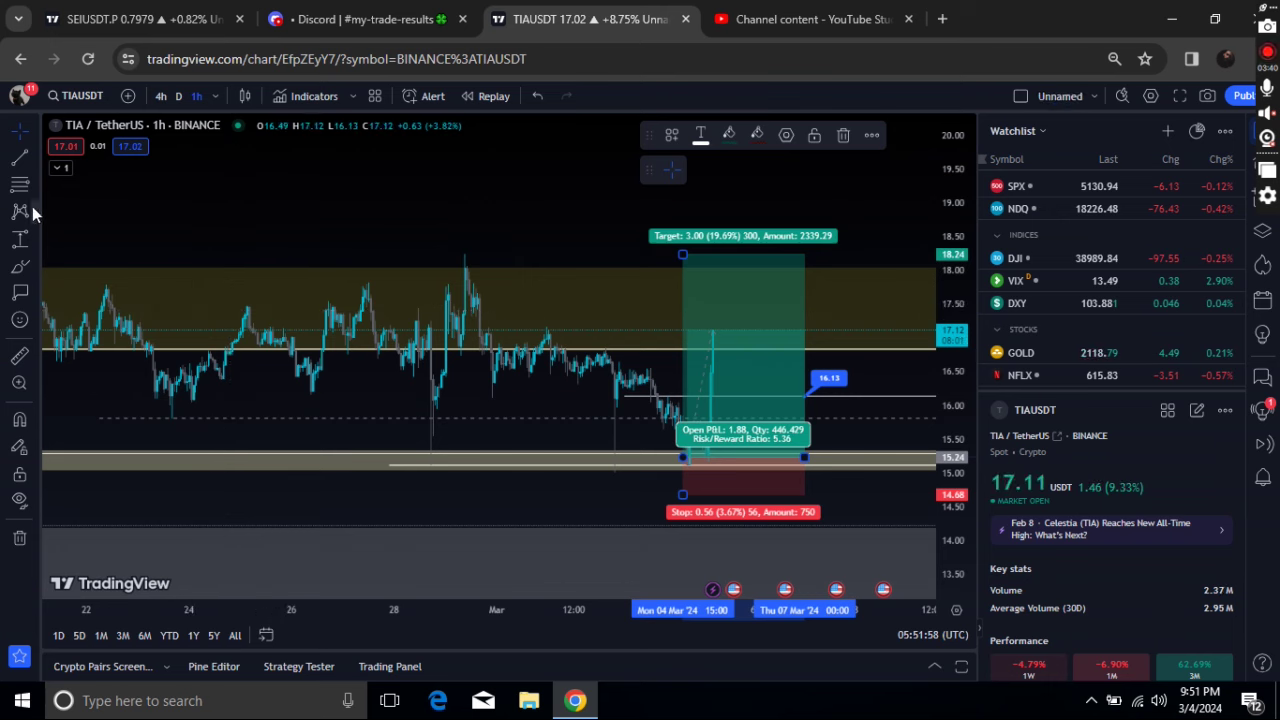
left_click(20, 159)
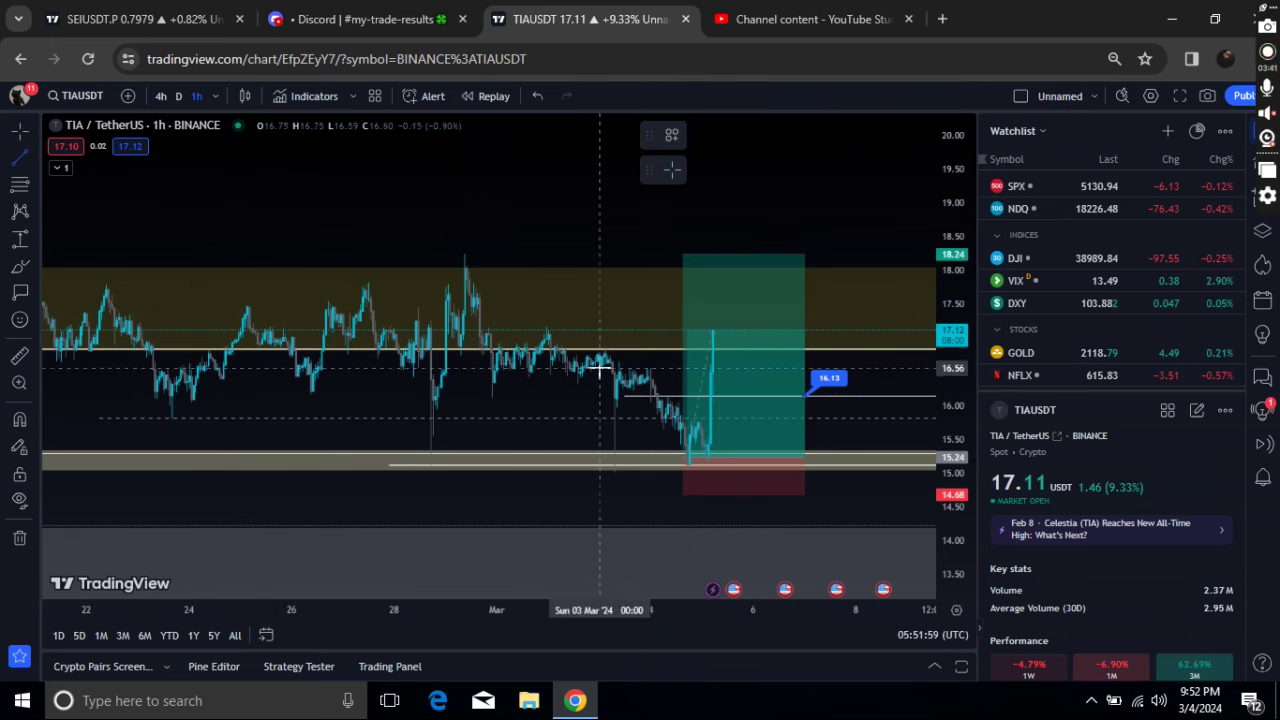
left_click(530, 325)
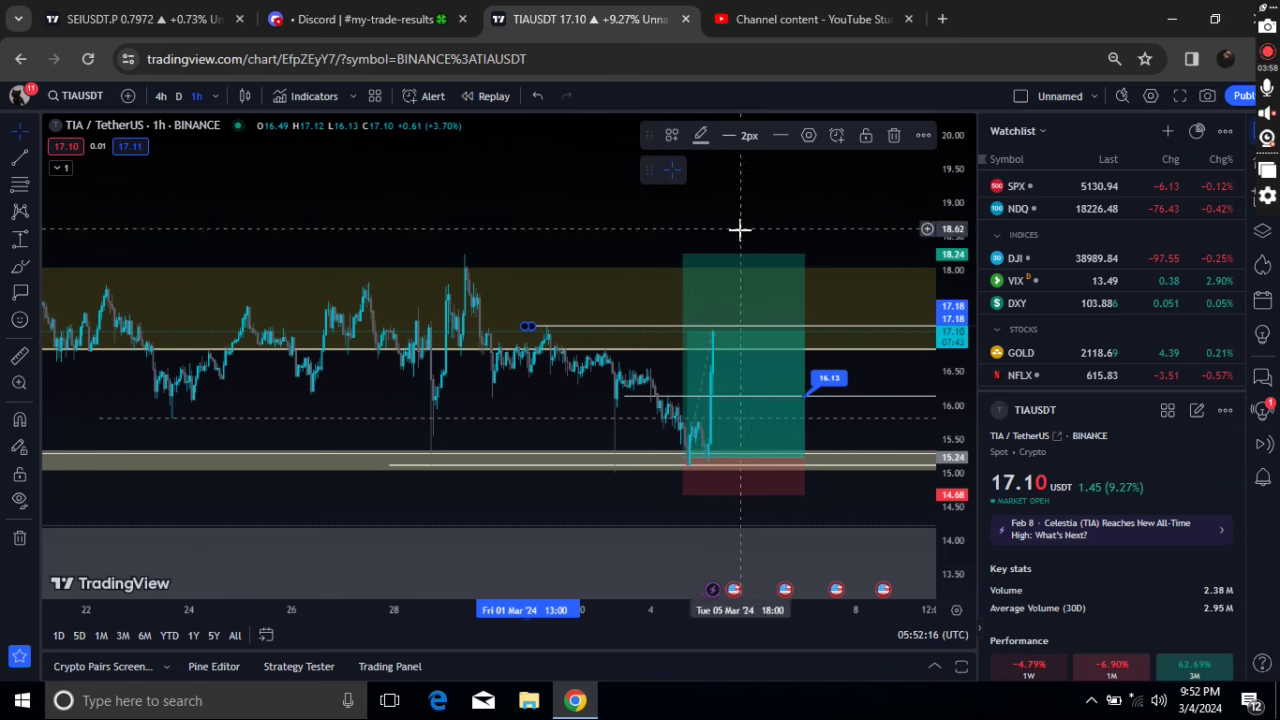
left_click(380, 27)
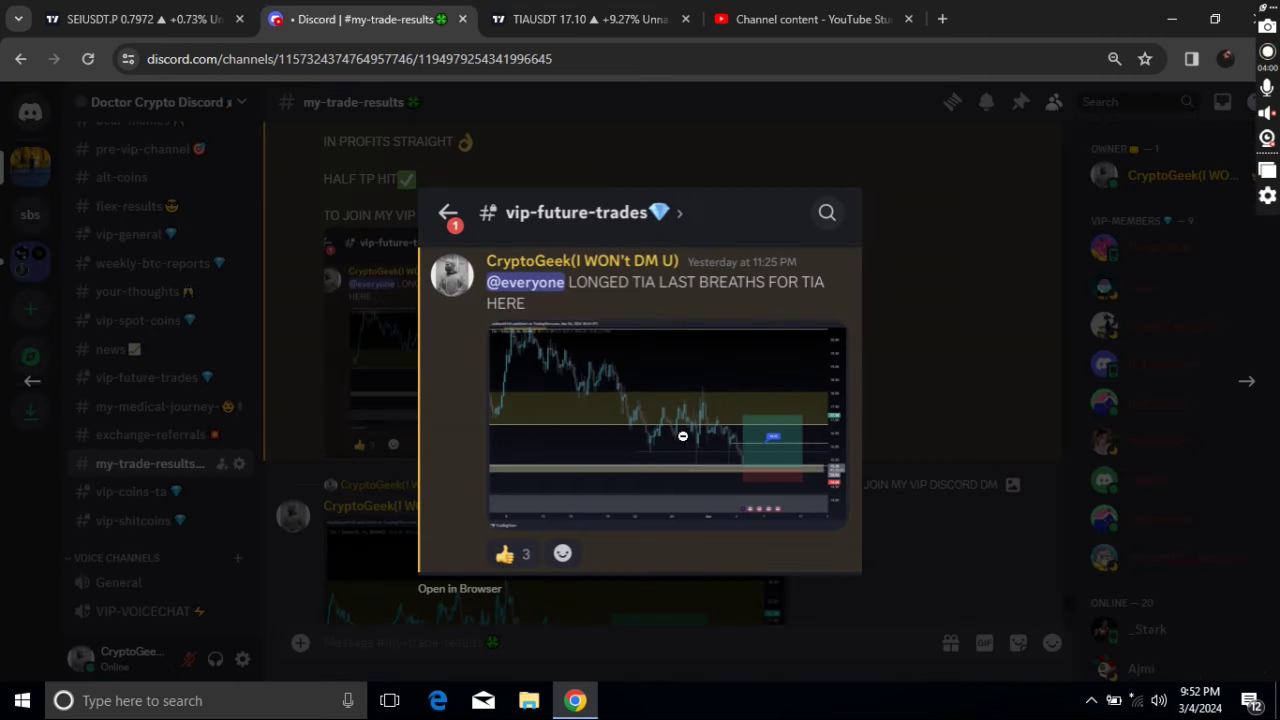
- Compare the posted TIA trade screenshot in Discord against the live TIA/USDT chart
left_click(920, 338)
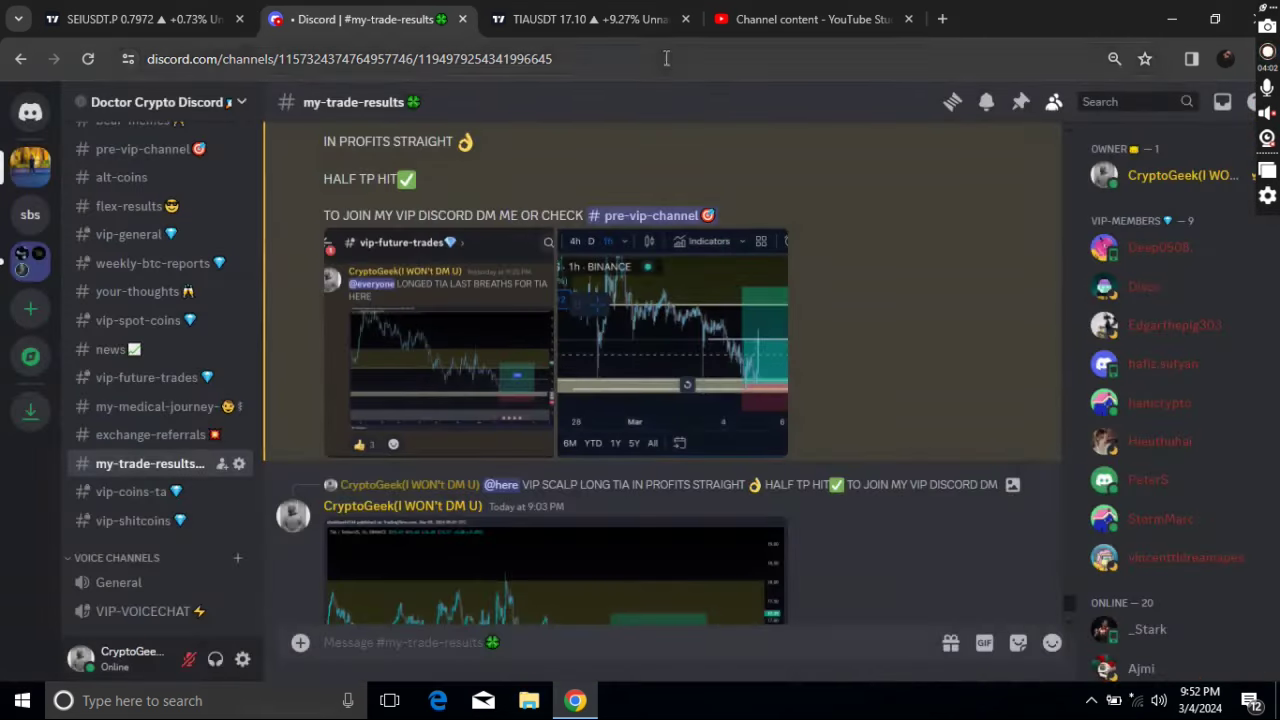
left_click(580, 19)
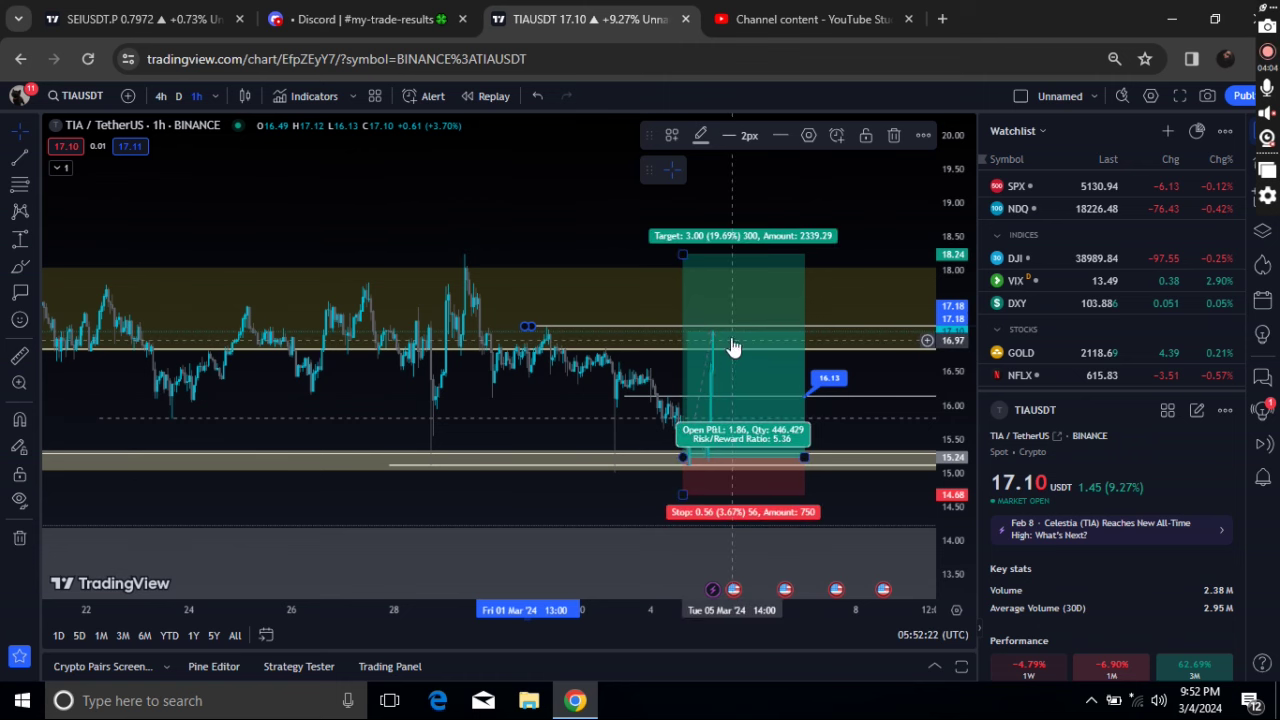
left_click(320, 10)
left_click(634, 328)
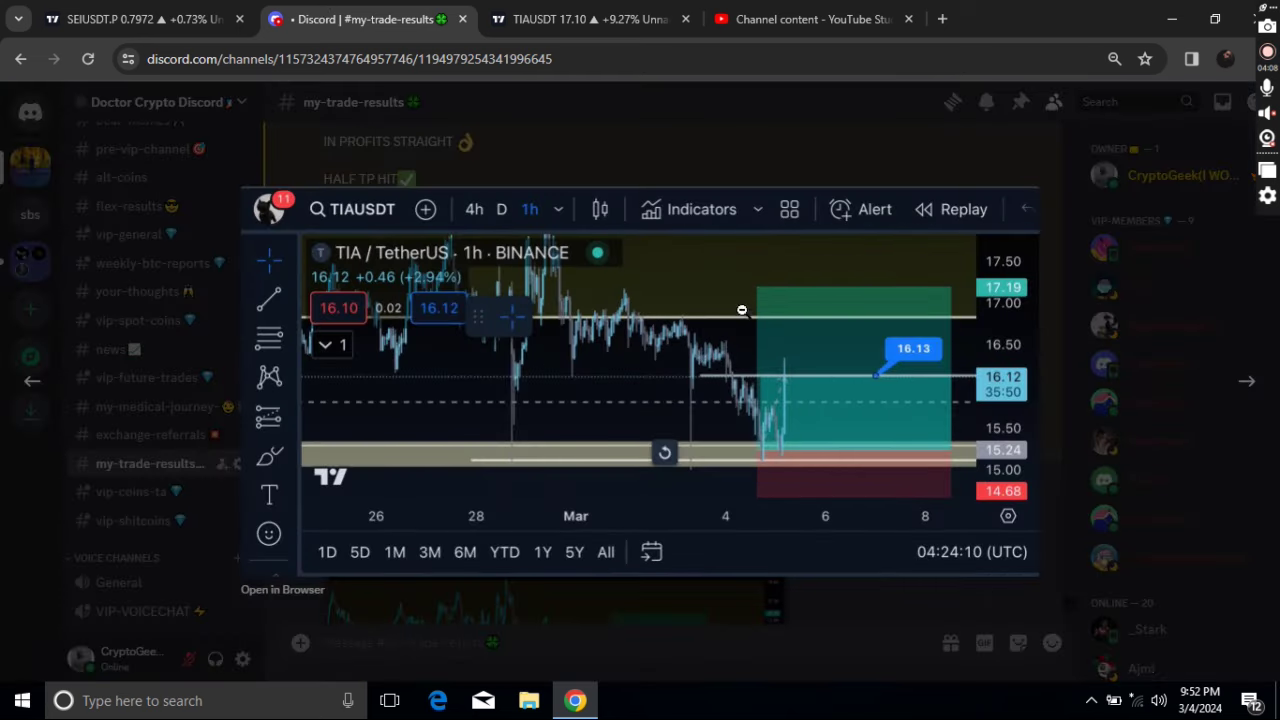
left_click(712, 148)
left_click(648, 27)
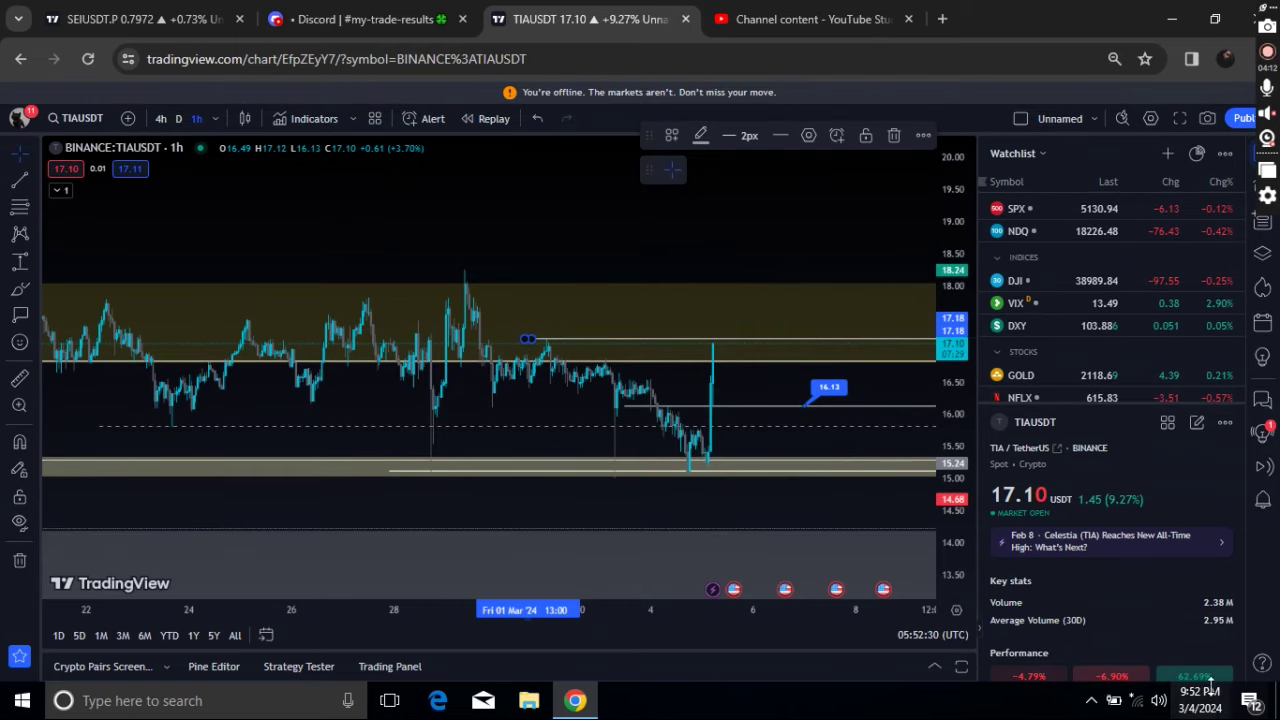
left_click(1137, 701)
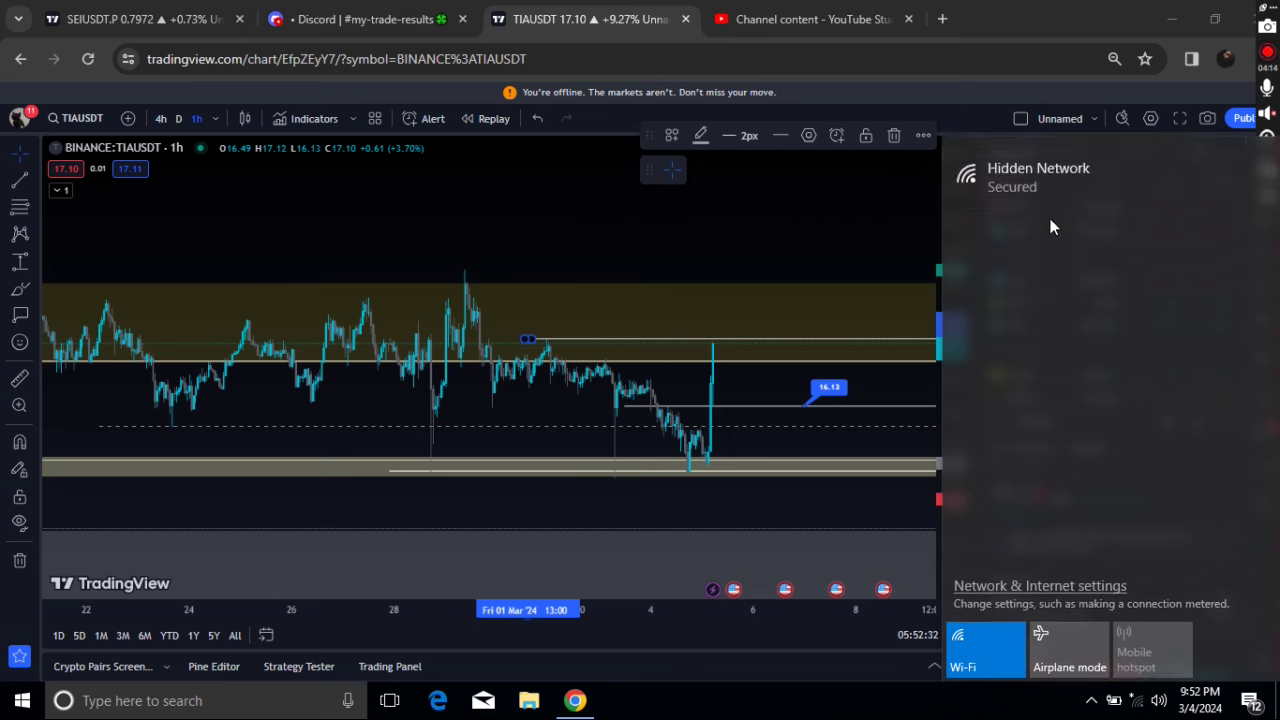
left_click(889, 255)
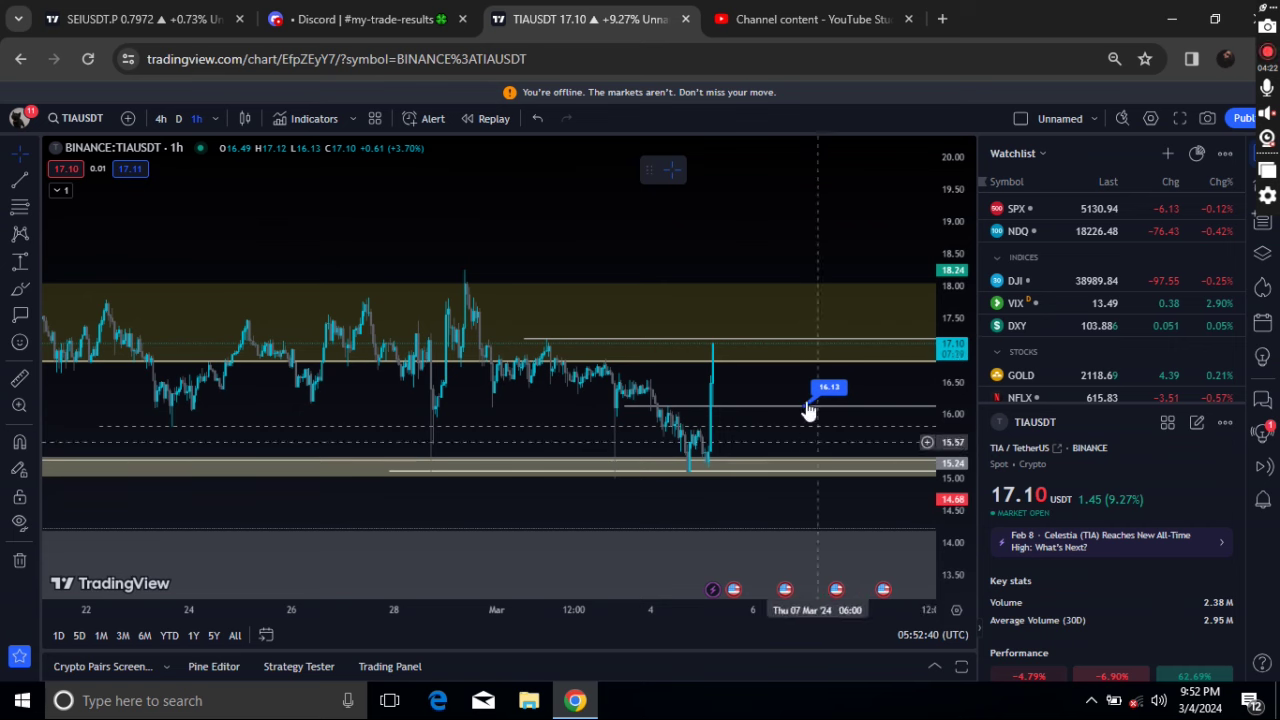
- Return to the SEI/USDT perpetual 30-minute chart using its browser tab
left_click(112, 18)
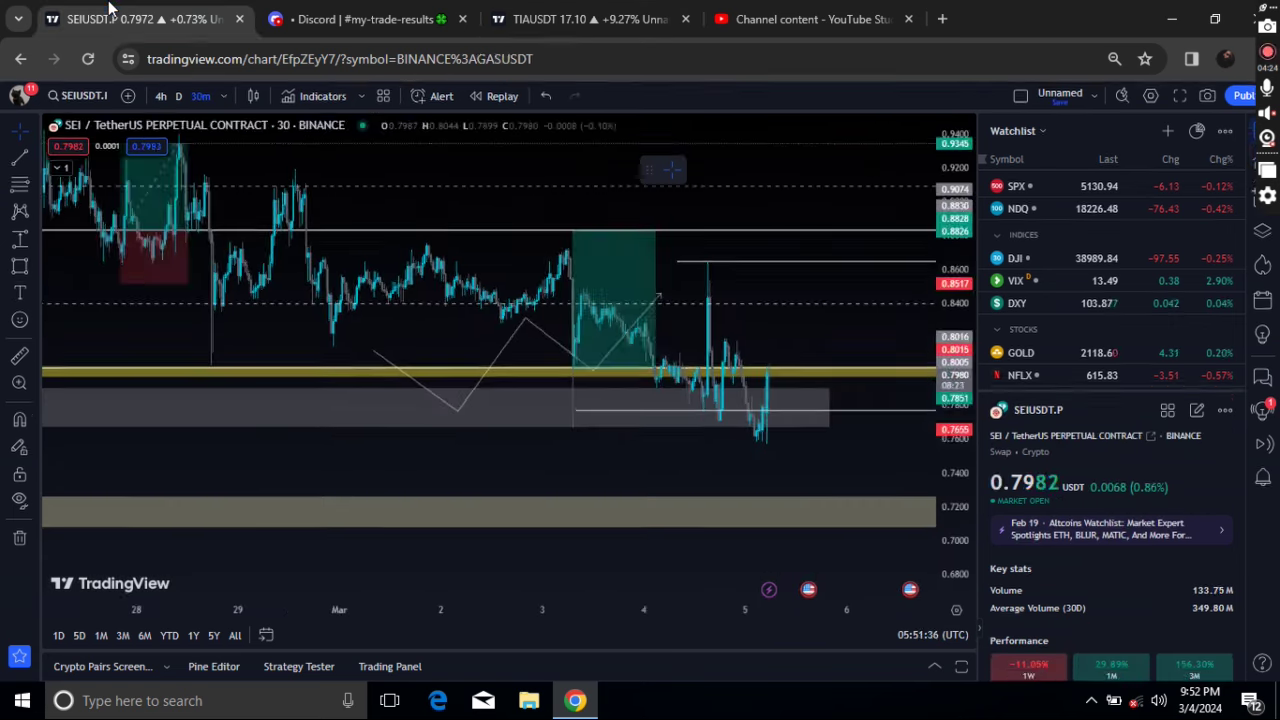